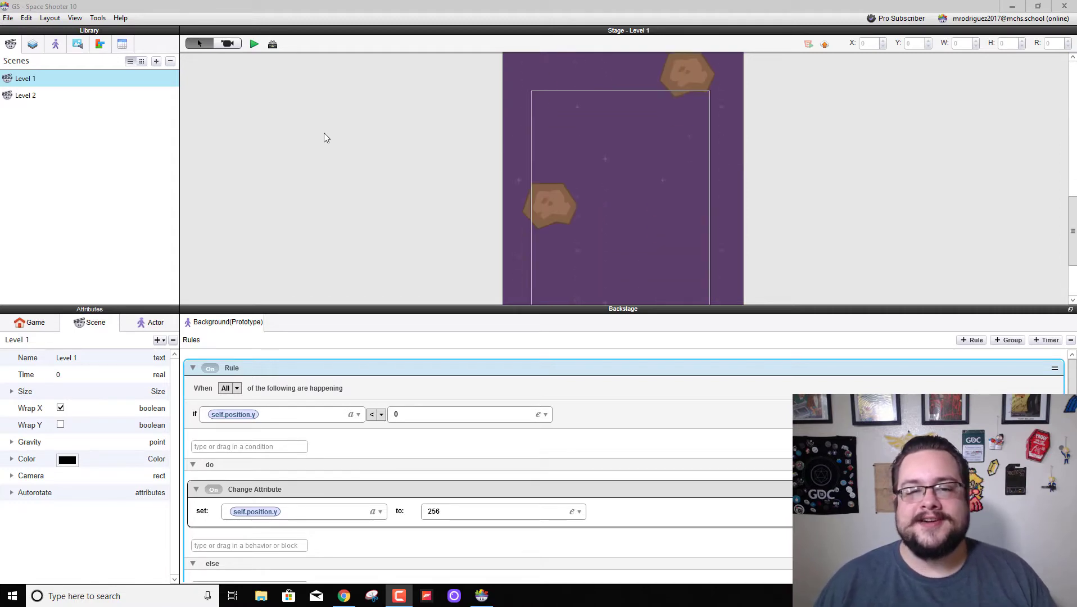
Step: Move Level 2 ahead of Level 1 in the scene order, then play-test and shoot enemies to score 3
click(253, 44)
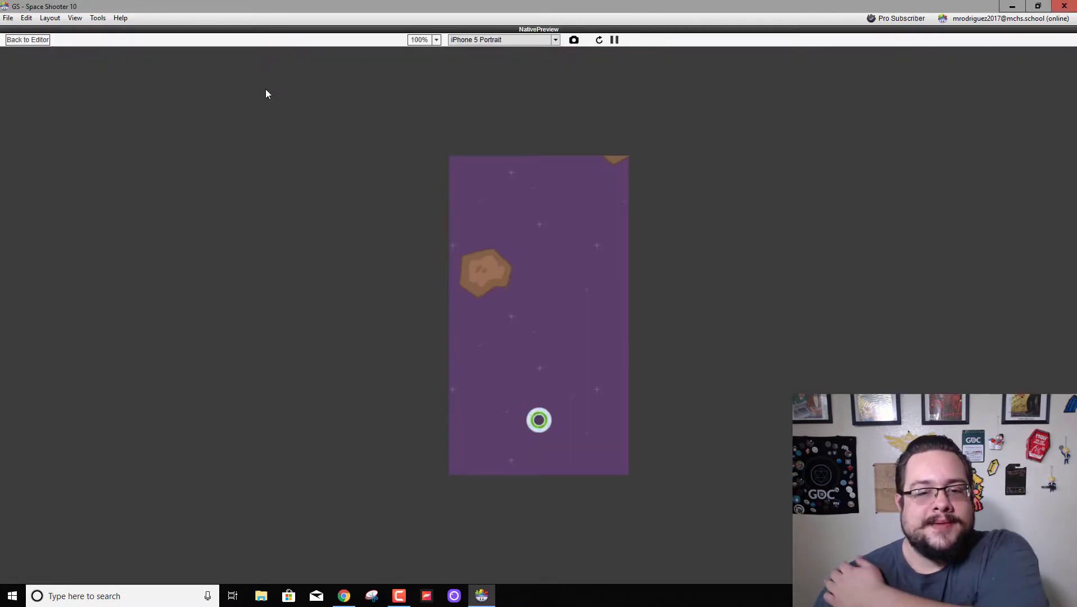
click(27, 41)
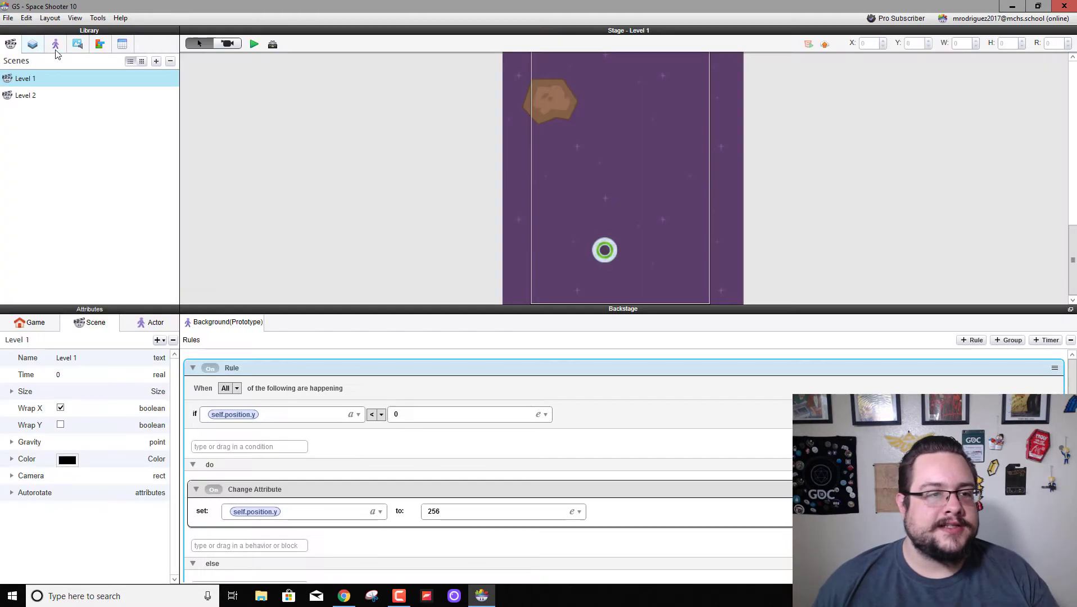
drag(31, 79, 33, 110)
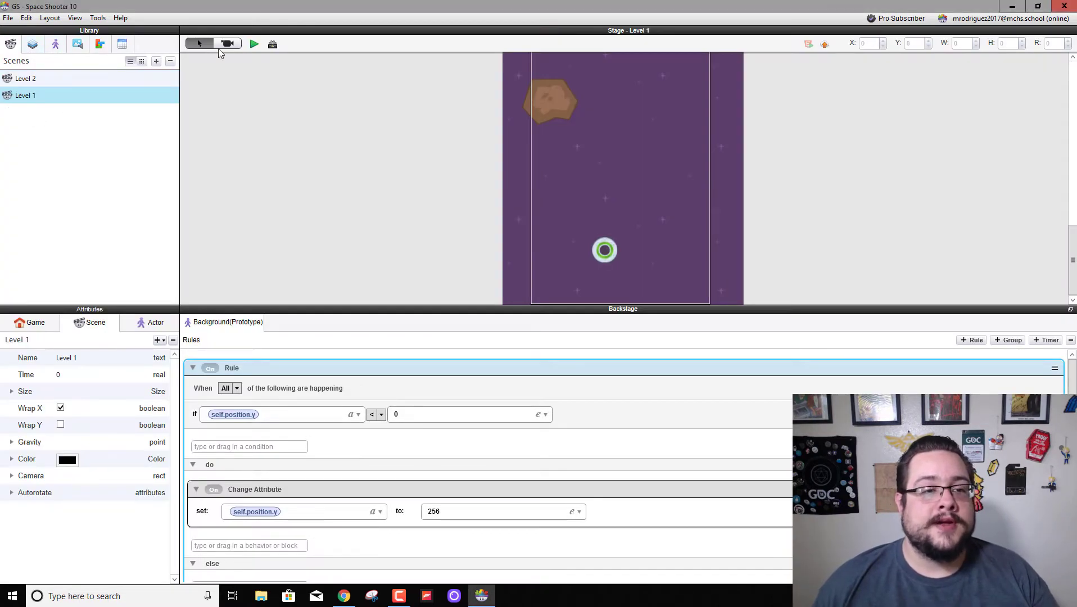
click(259, 44)
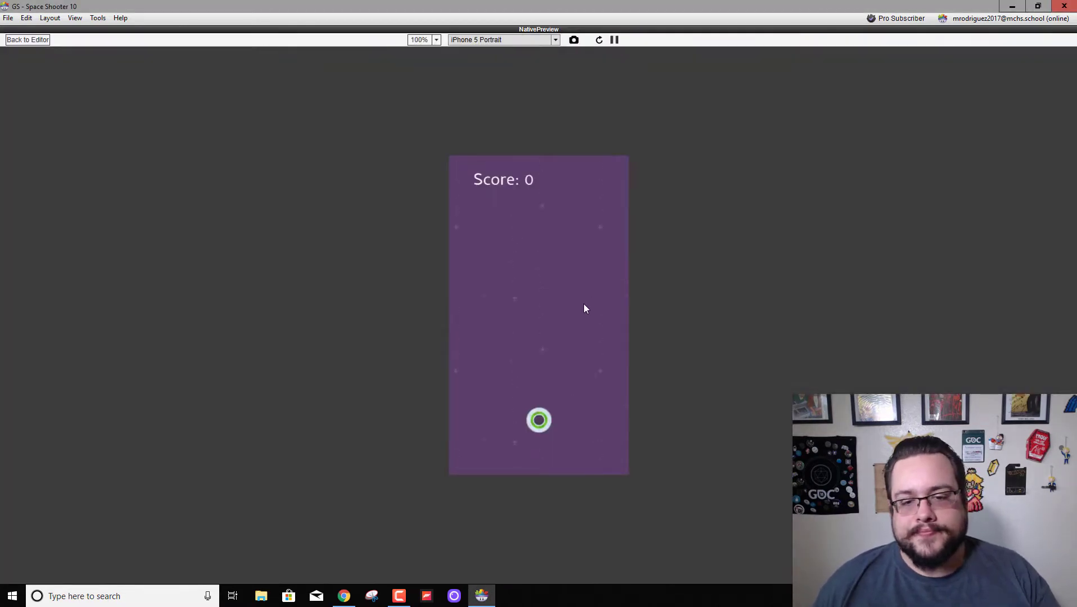
click(582, 311)
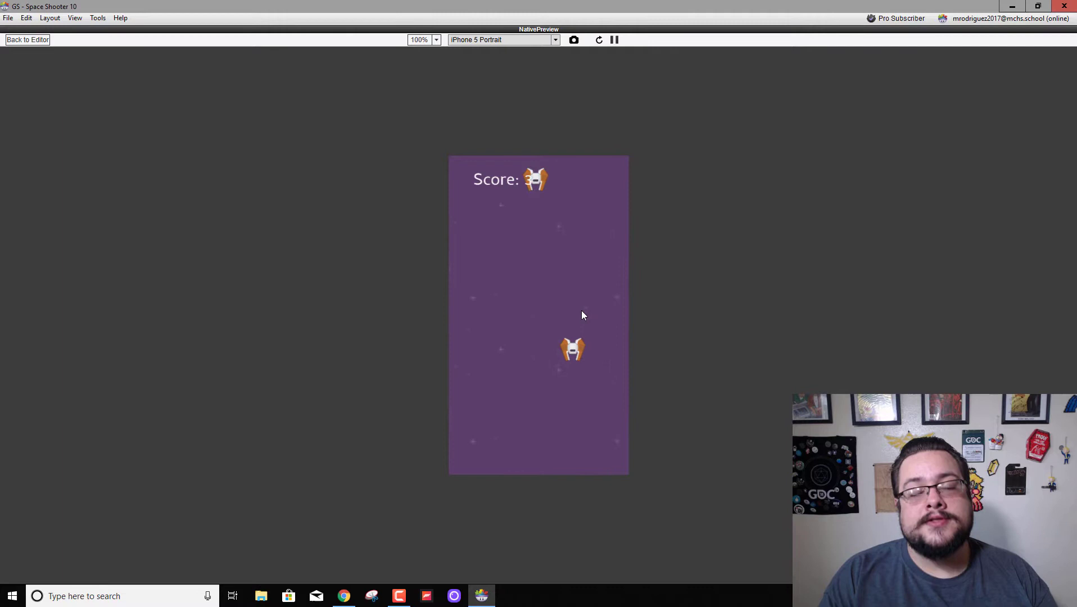
Step: Add a new actor and name it 'Invisible Wall'
click(26, 39)
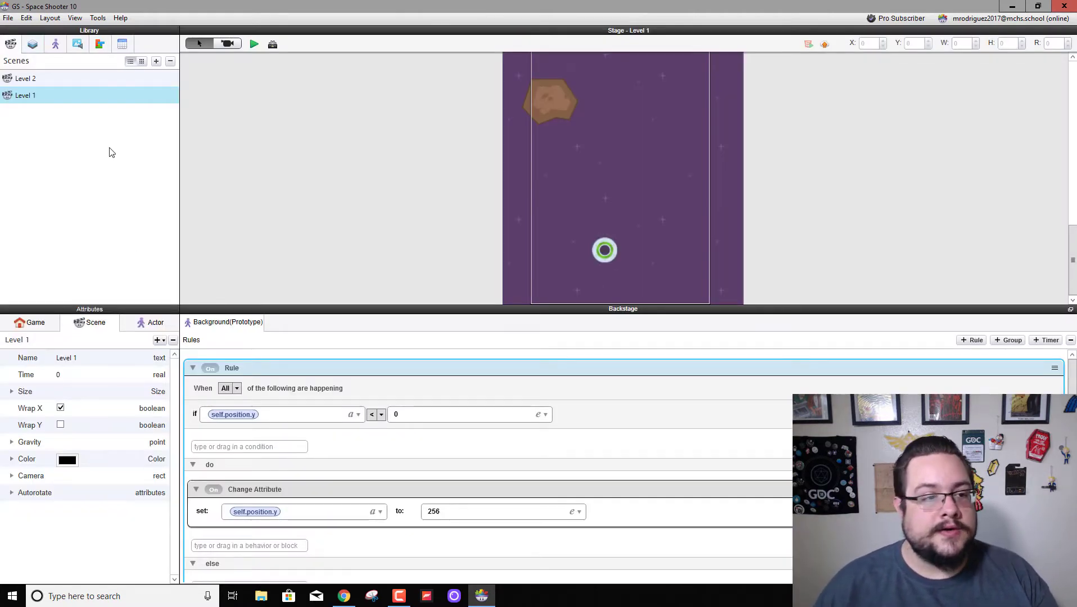
click(57, 44)
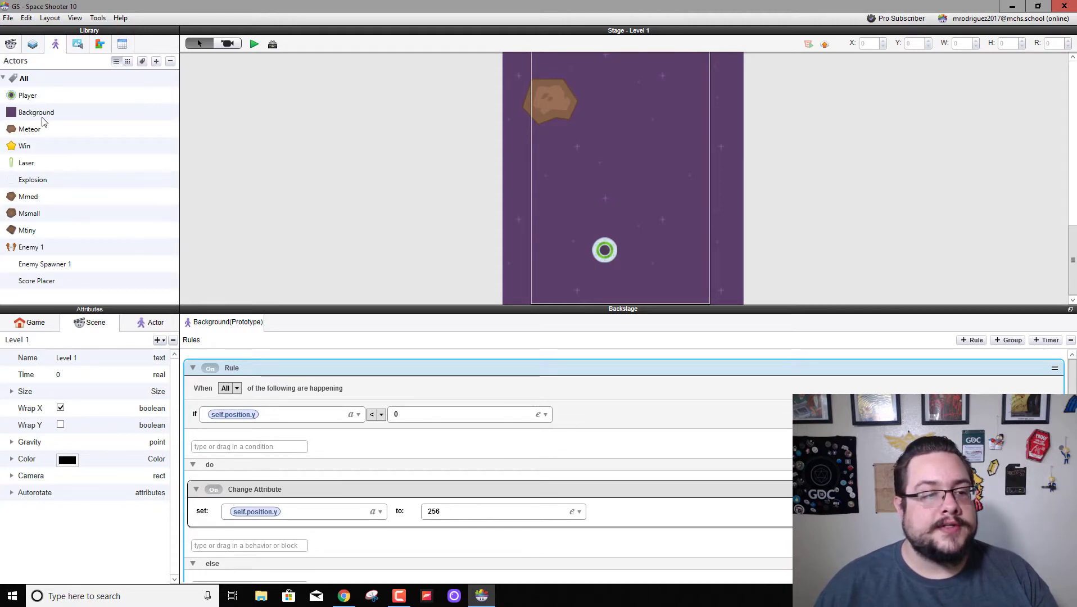
click(157, 64)
click(29, 296)
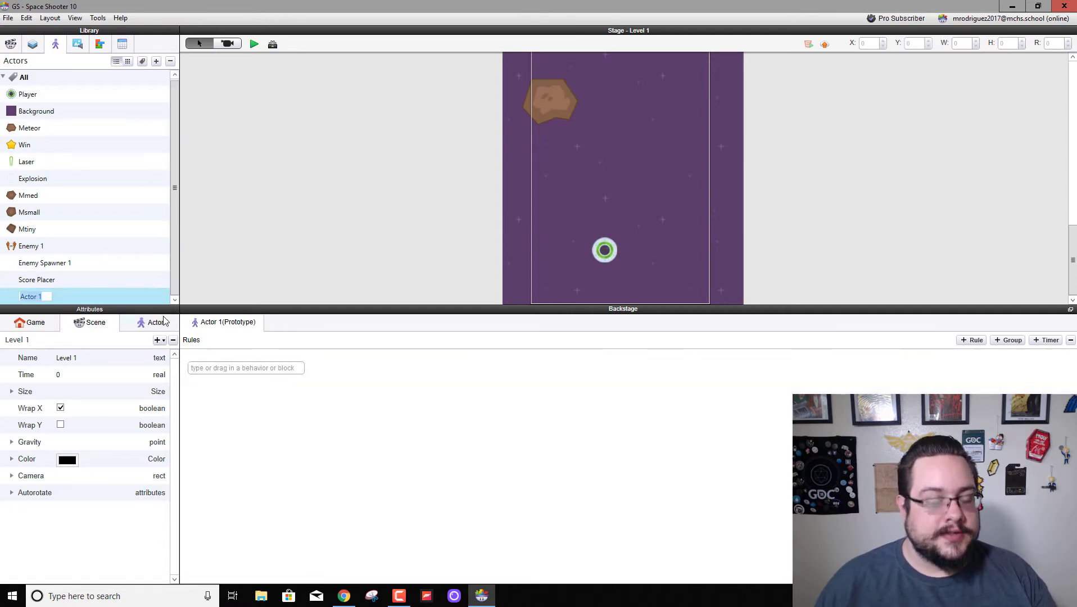
text(InvisibleWall)
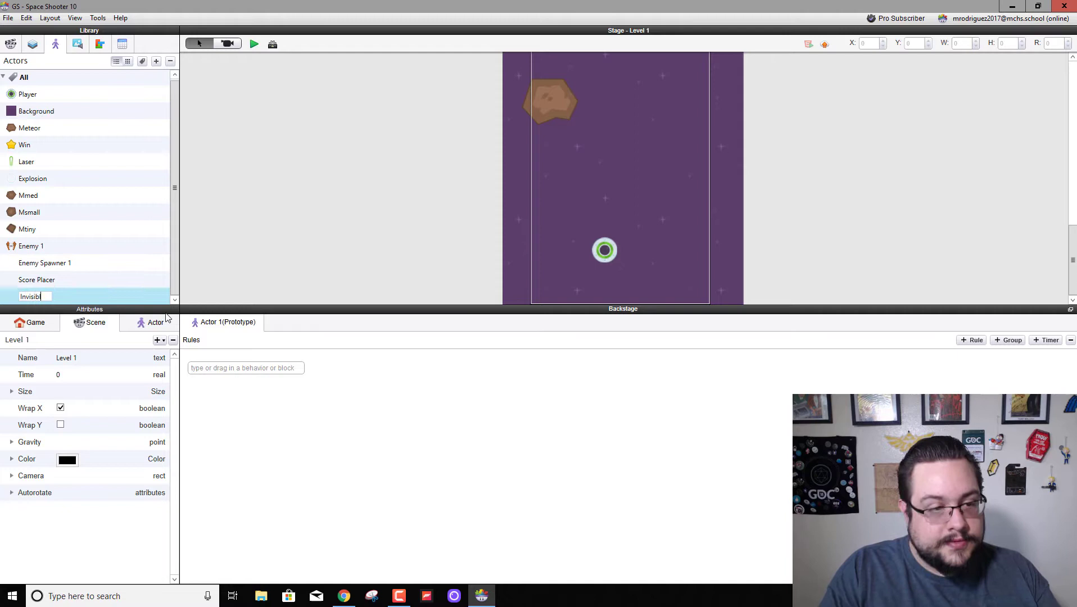
key(Return)
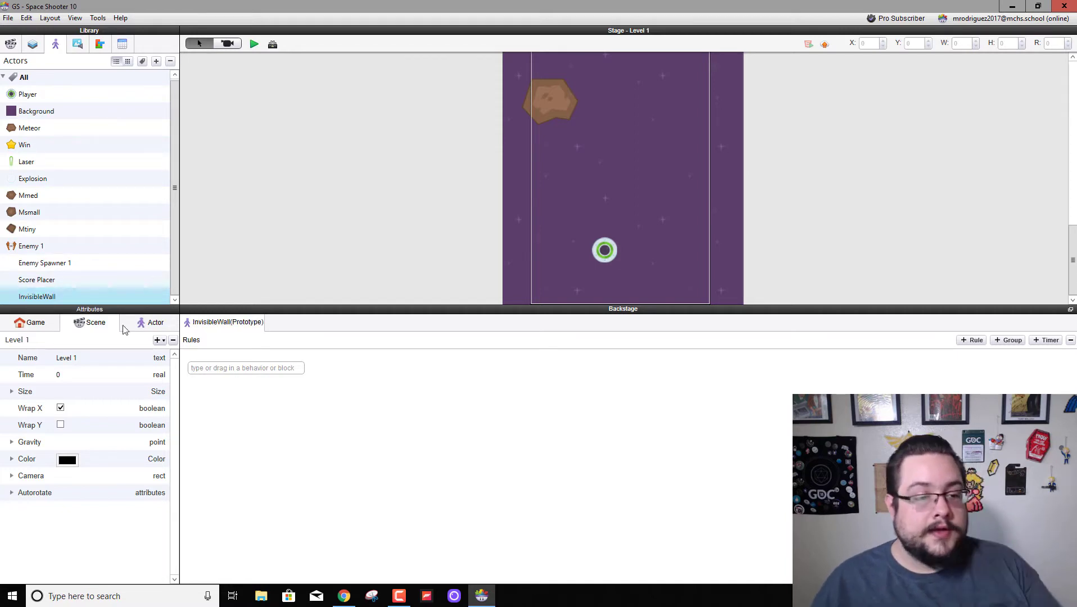
double_click(48, 297)
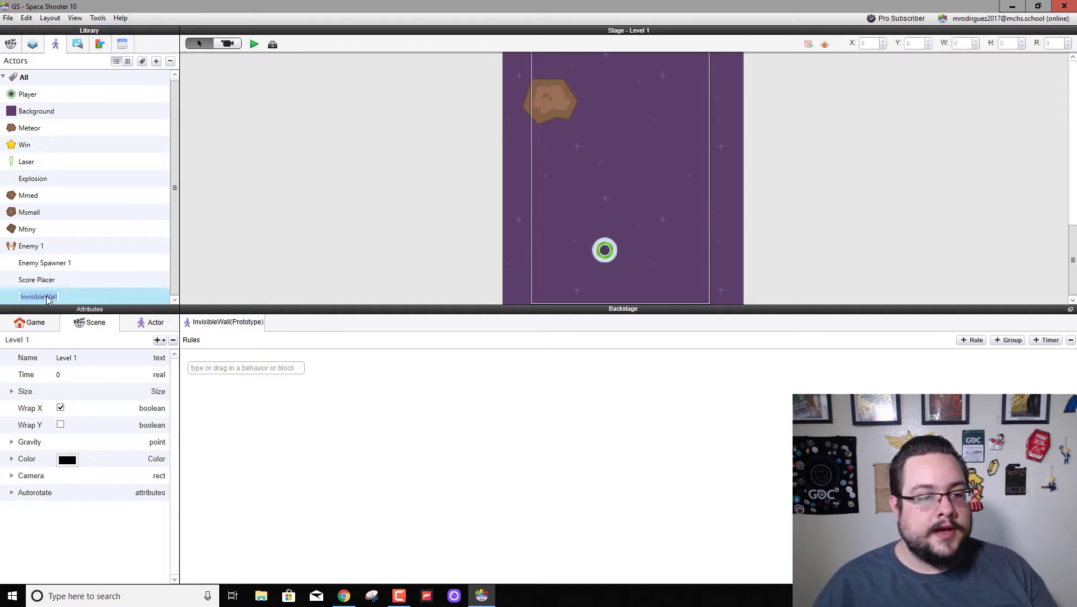
click(48, 297)
key(Return)
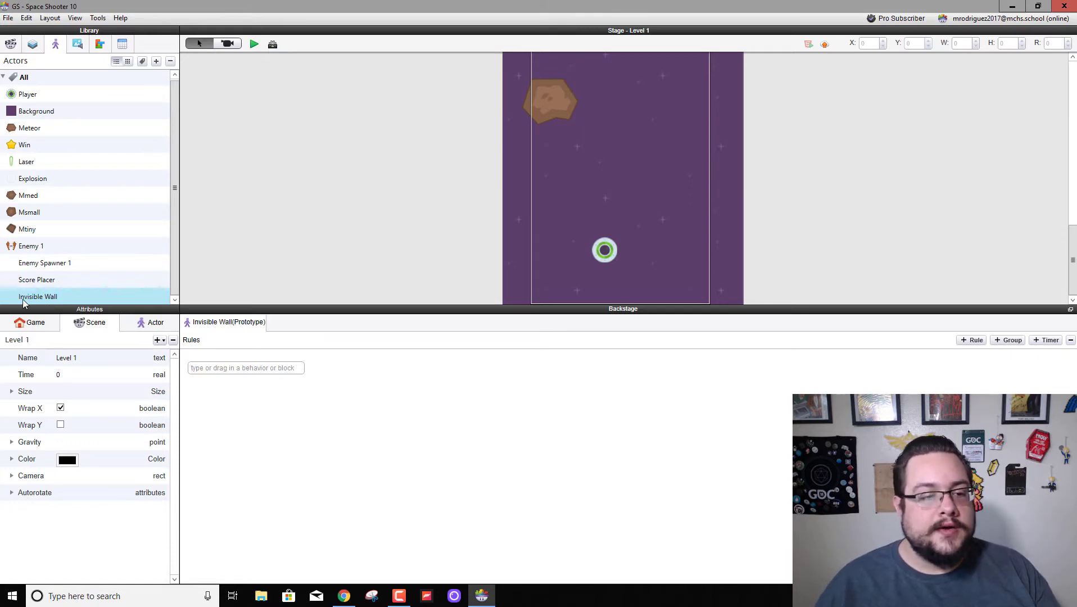
Step: Make the Invisible Wall's physics non-movable with a Bounciness of 0
click(129, 331)
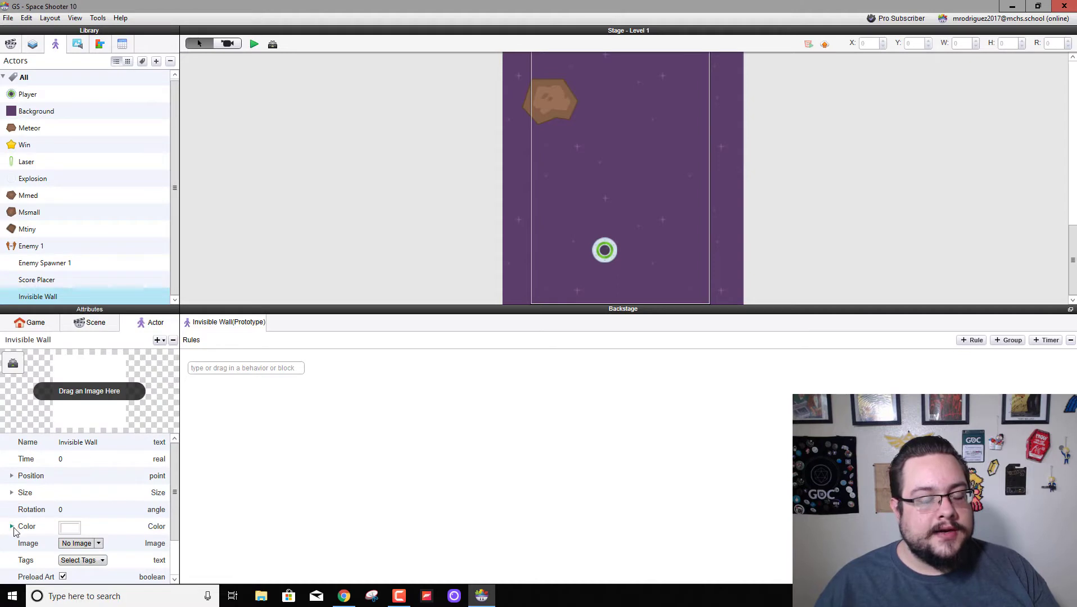
scroll(35, 482, down, 3)
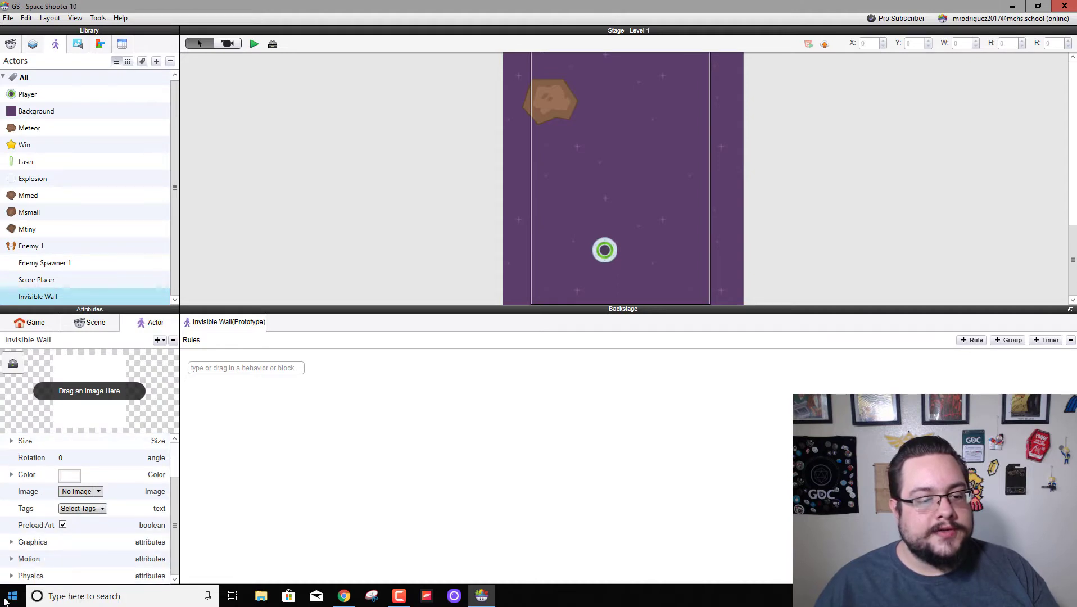
click(11, 576)
scroll(39, 548, down, 8)
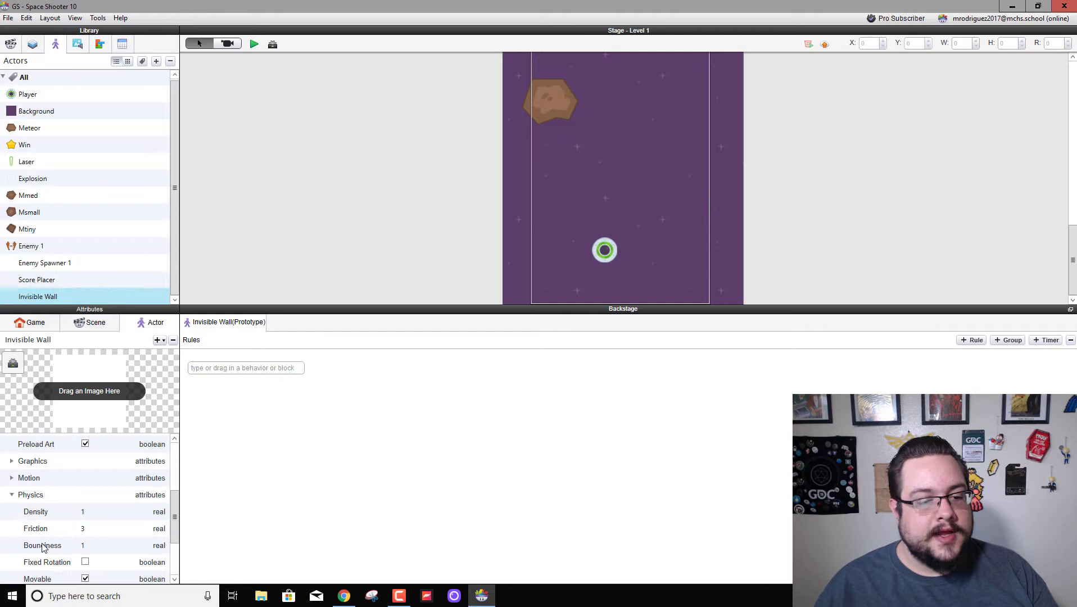
click(85, 525)
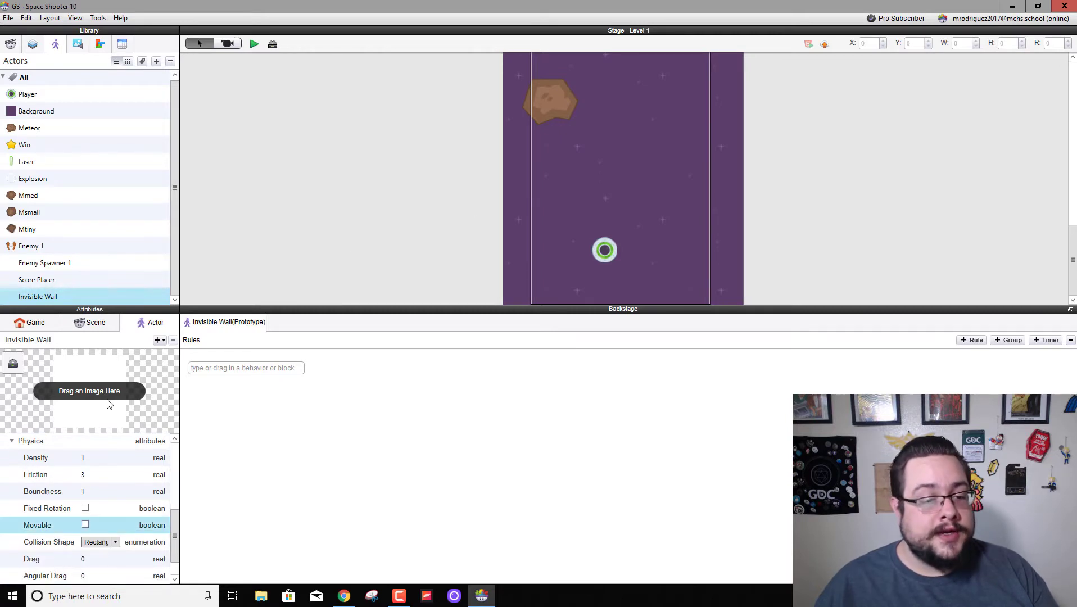
scroll(72, 517, down, 1)
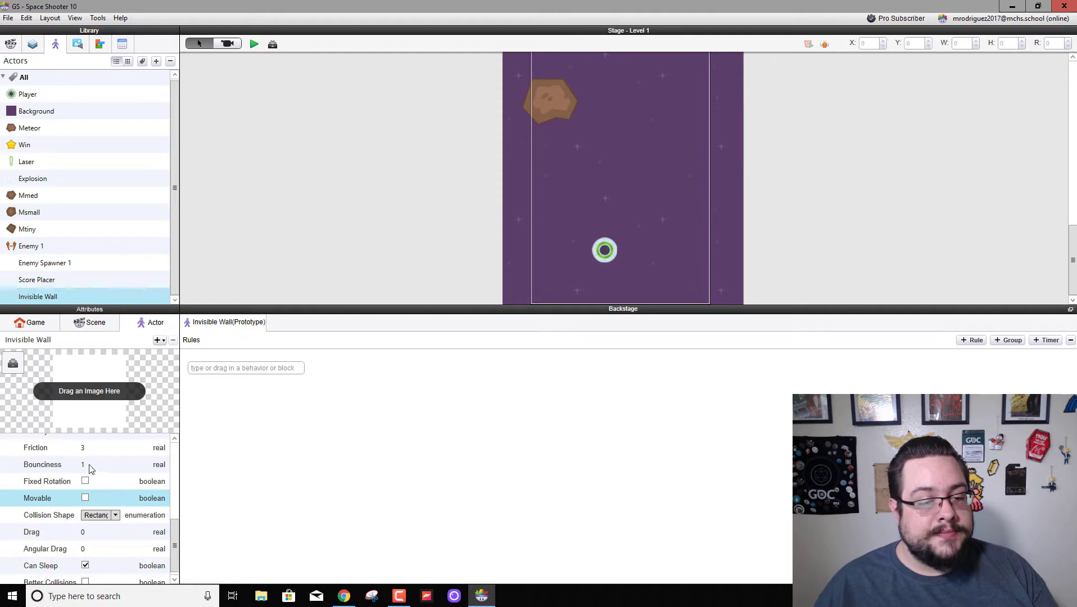
click(88, 466)
text(0)
key(Return)
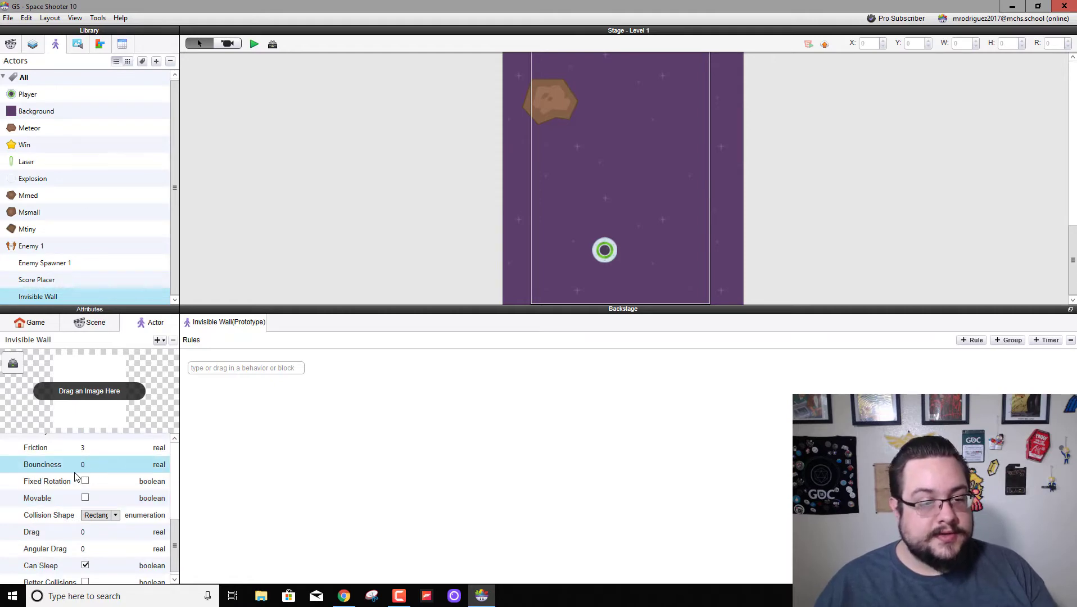
scroll(77, 478, up, 1)
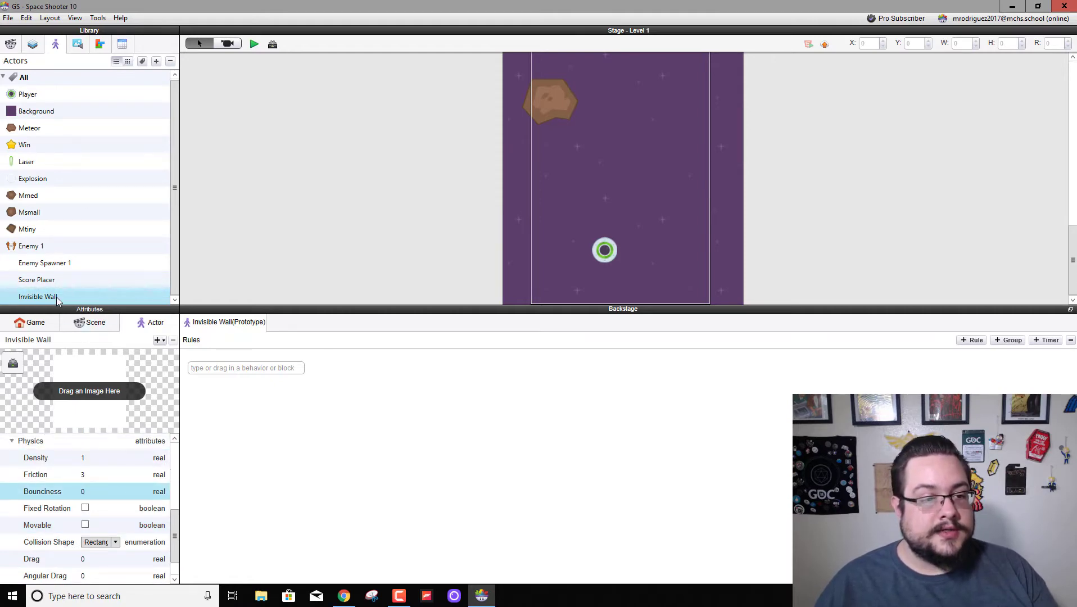
Step: Place an Invisible Wall at Level 1's left edge and stretch it to 1506 tall
drag(56, 297, 496, 293)
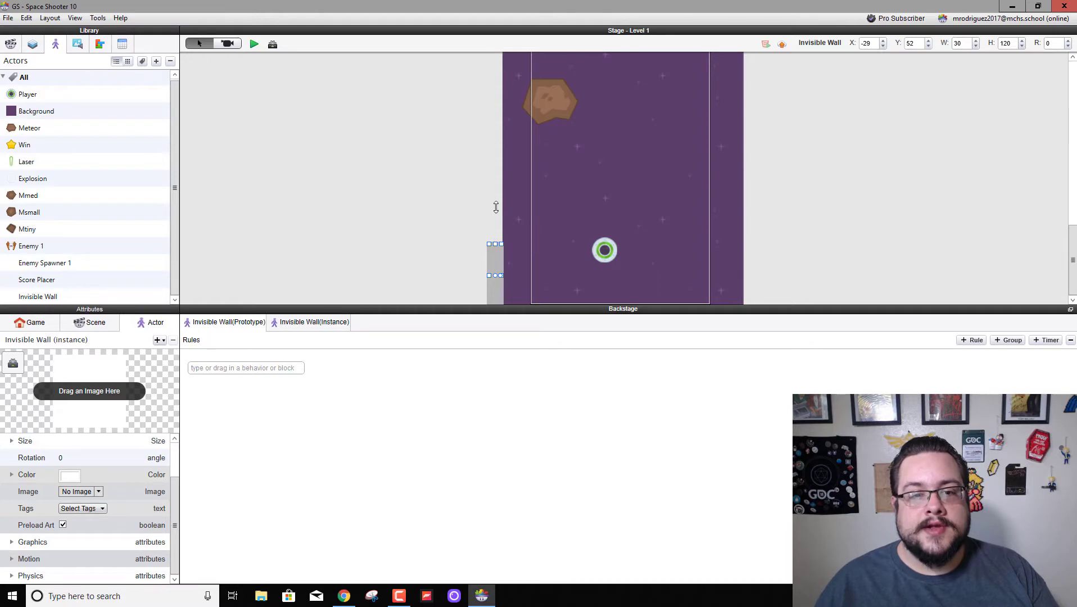
drag(496, 207, 505, 141)
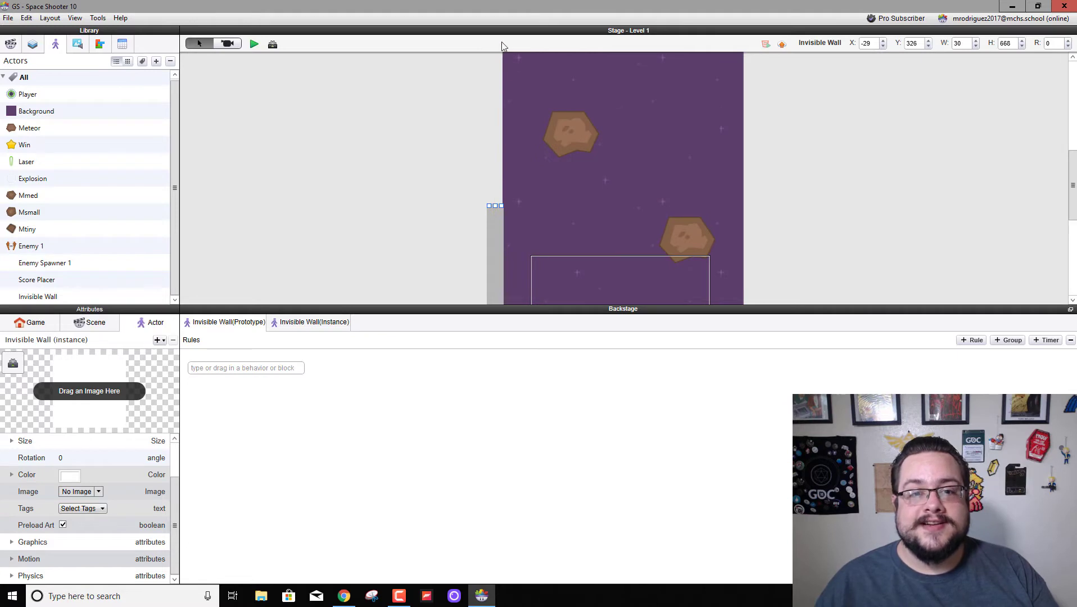
drag(494, 205, 494, 27)
scroll(527, 135, up, 3)
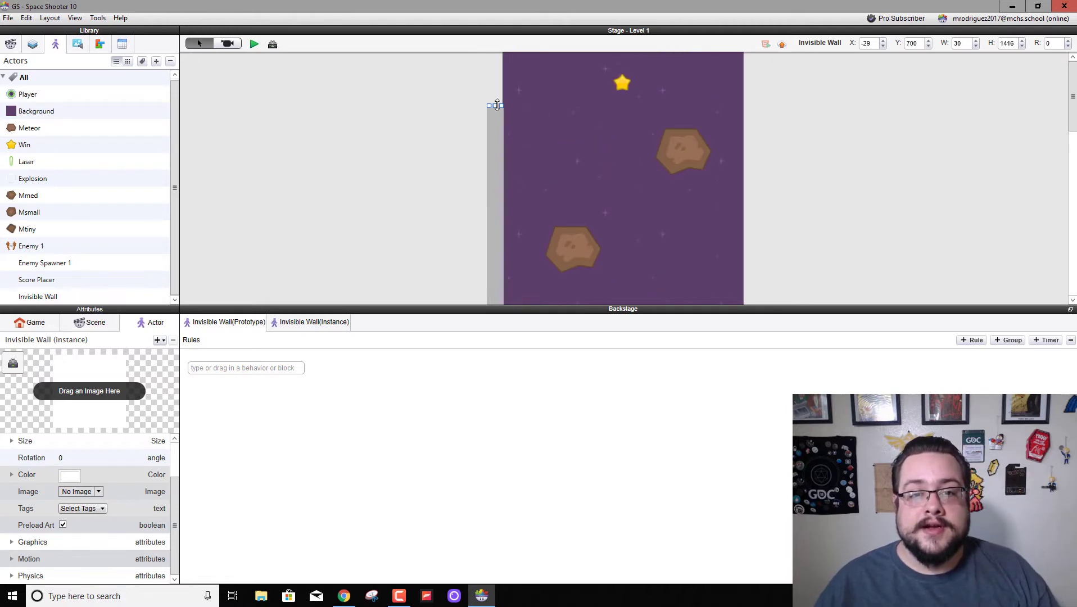
drag(497, 106, 494, 37)
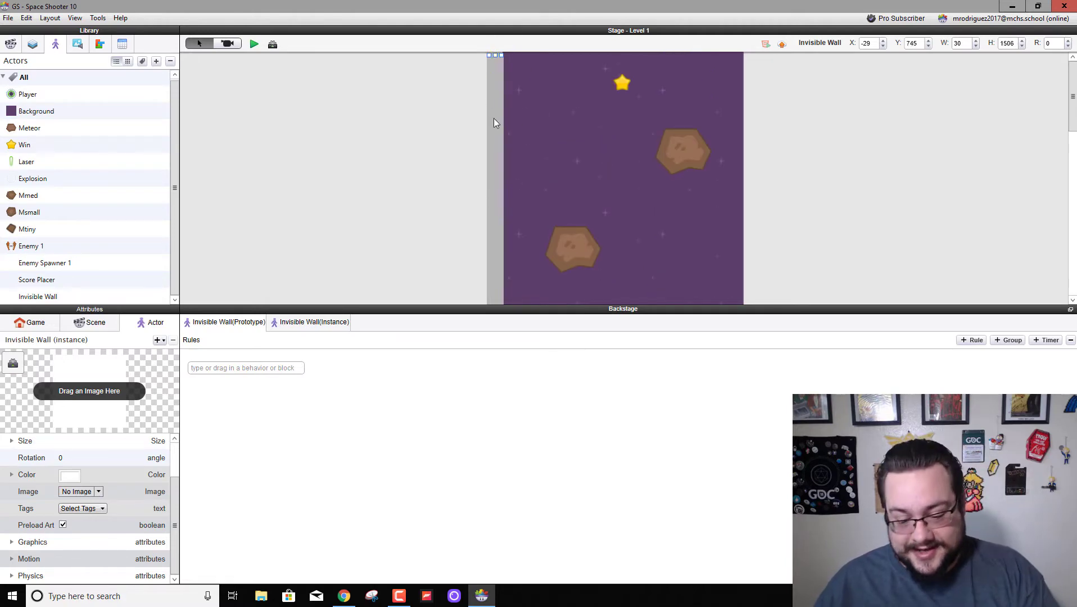
click(310, 177)
Step: Open Level 2, drop an Invisible Wall on its left edge and stretch it to full height
click(7, 44)
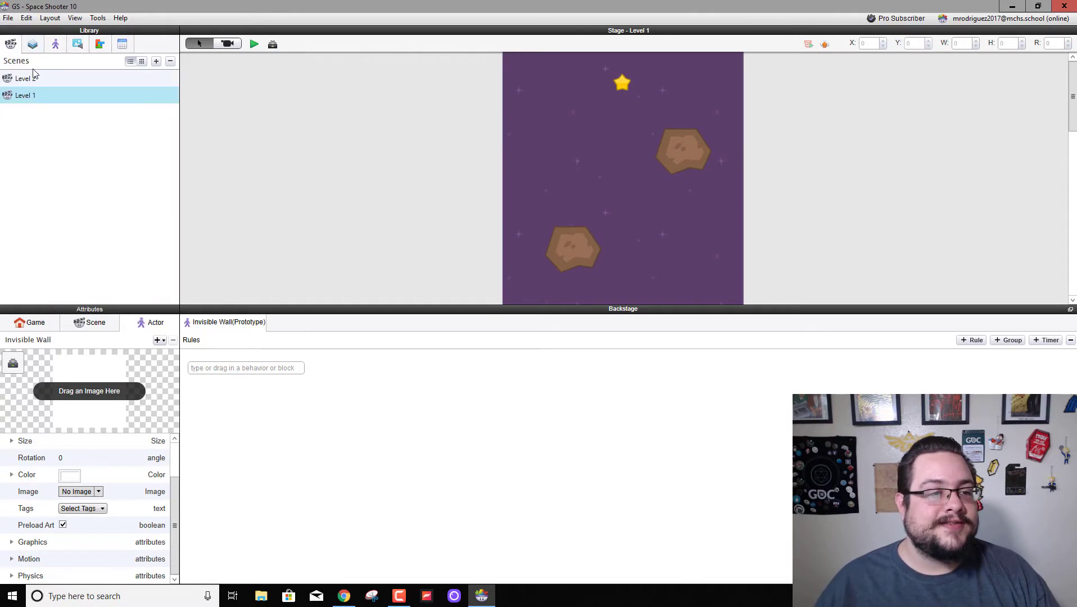
click(39, 79)
click(58, 44)
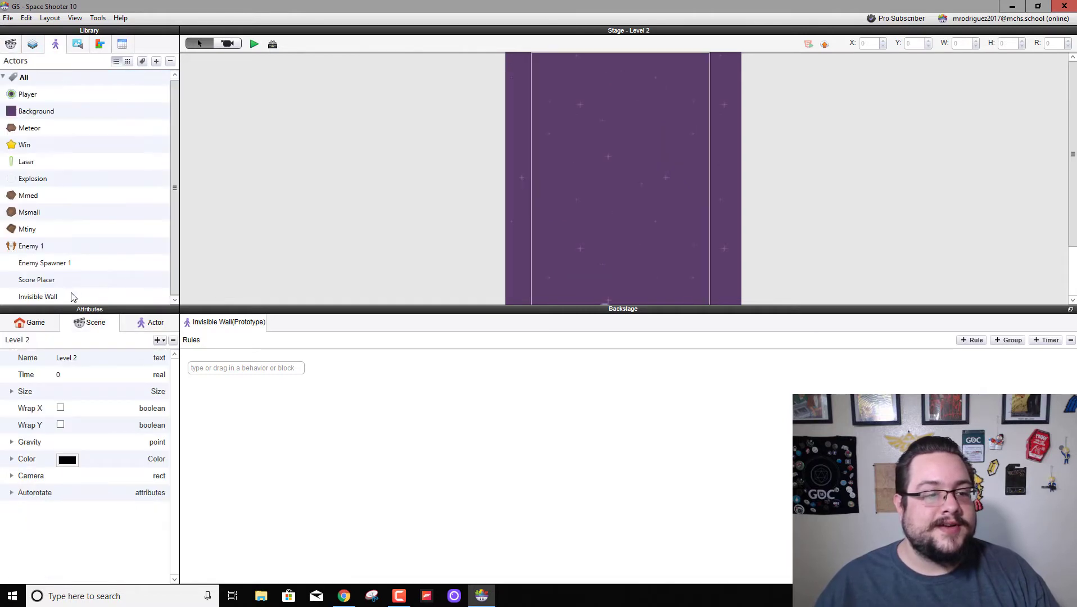
drag(71, 297, 495, 299)
scroll(487, 259, down, 2)
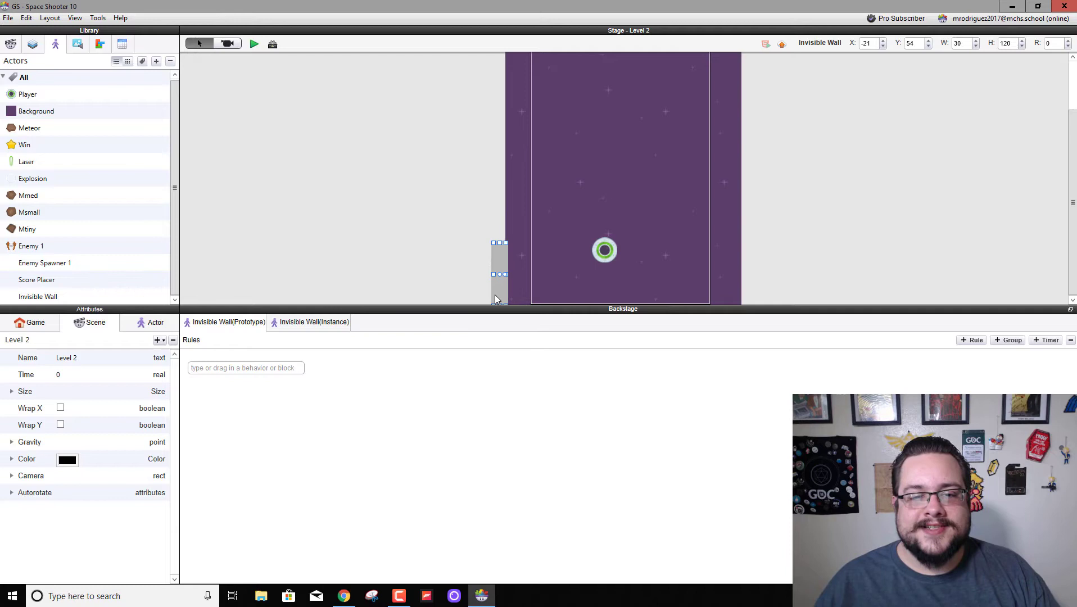
drag(501, 250, 491, 57)
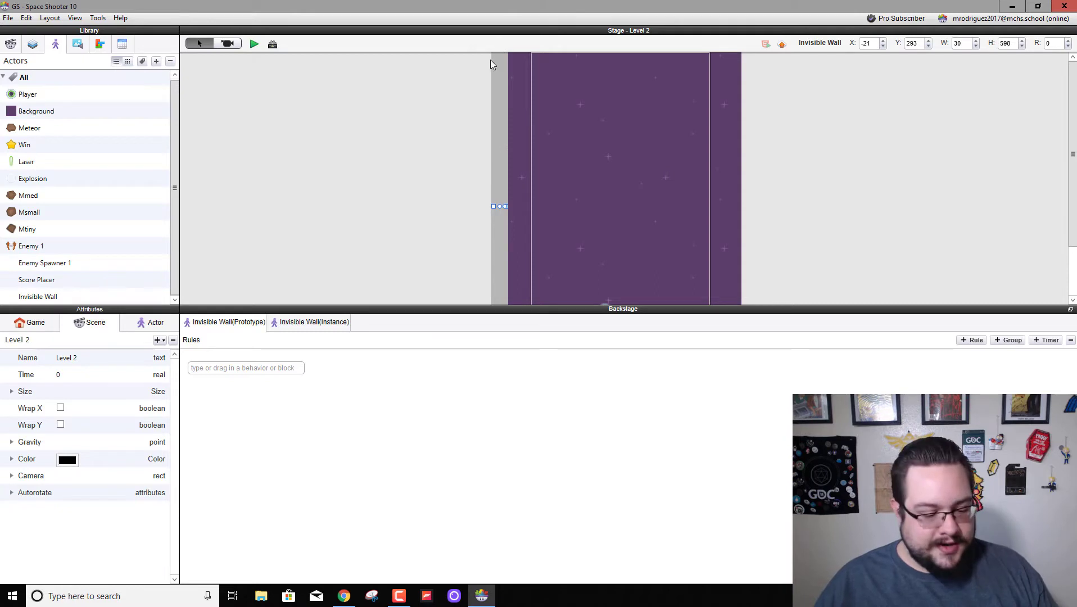
Step: Place a 30-wide, 688-tall copy of the wall along the stage's right edge
alt+drag(498, 157, 749, 156)
scroll(751, 157, down, 3)
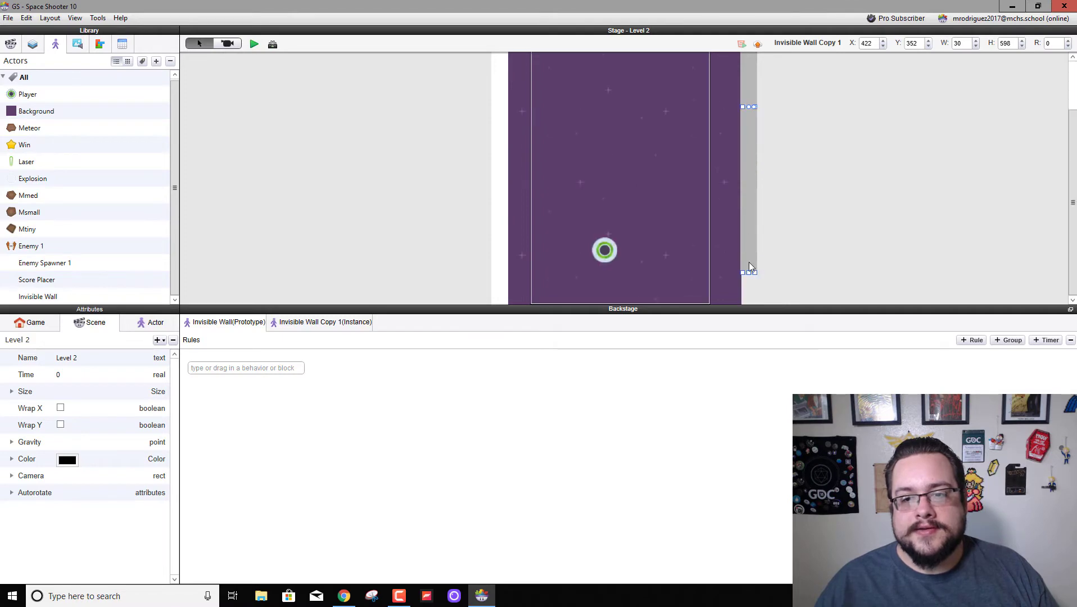
scroll(816, 218, up, 3)
click(815, 219)
scroll(815, 220, down, 3)
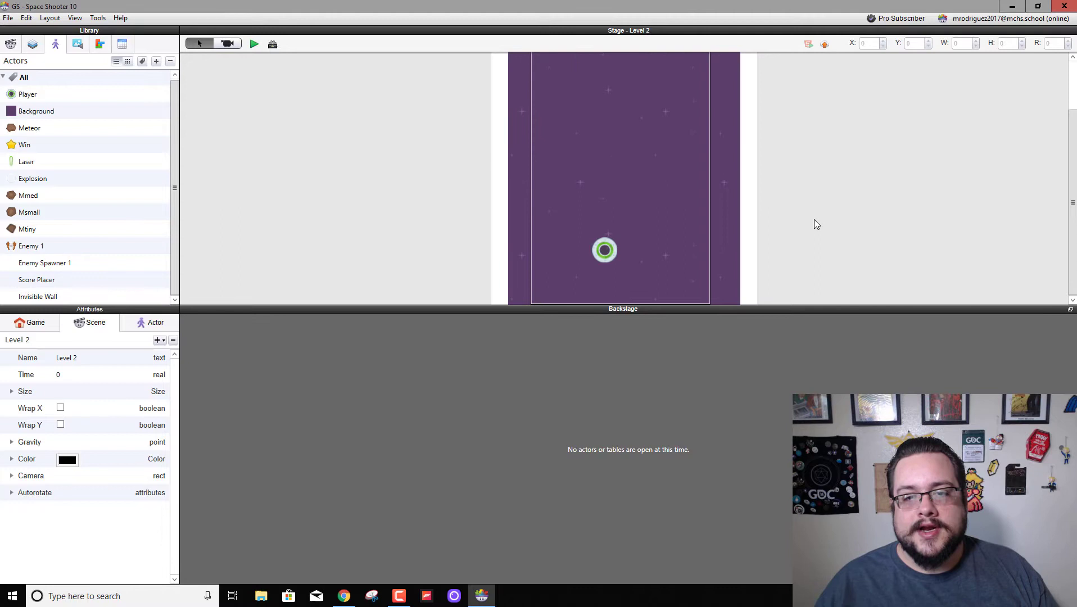
Step: Lay a 468-wide Invisible Wall along Level 2's bottom edge and a copy along the top
drag(101, 295, 640, 252)
drag(486, 264, 605, 318)
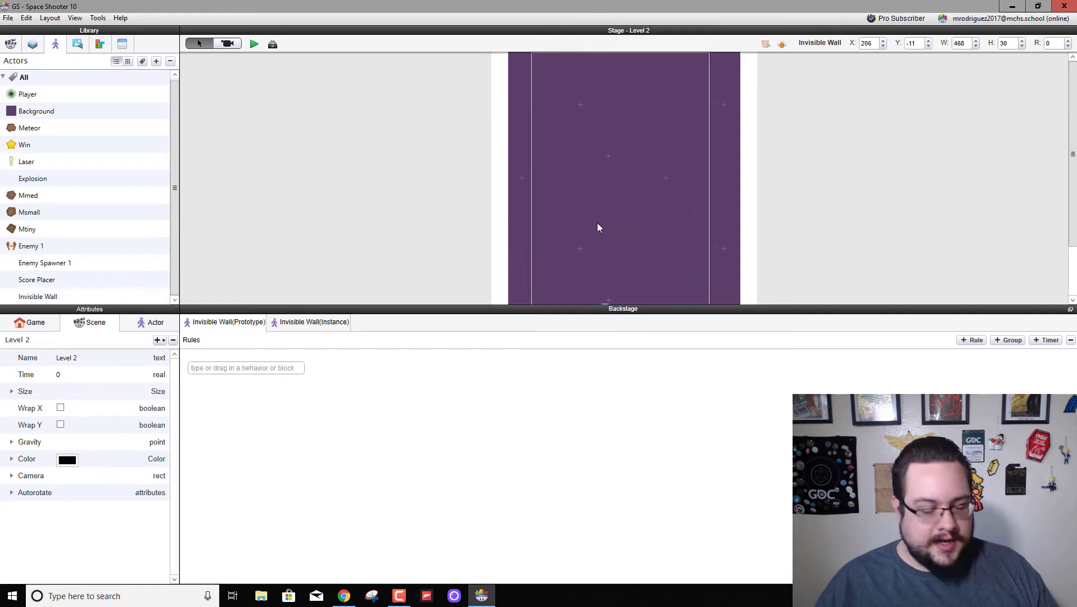
key(ctrl+v)
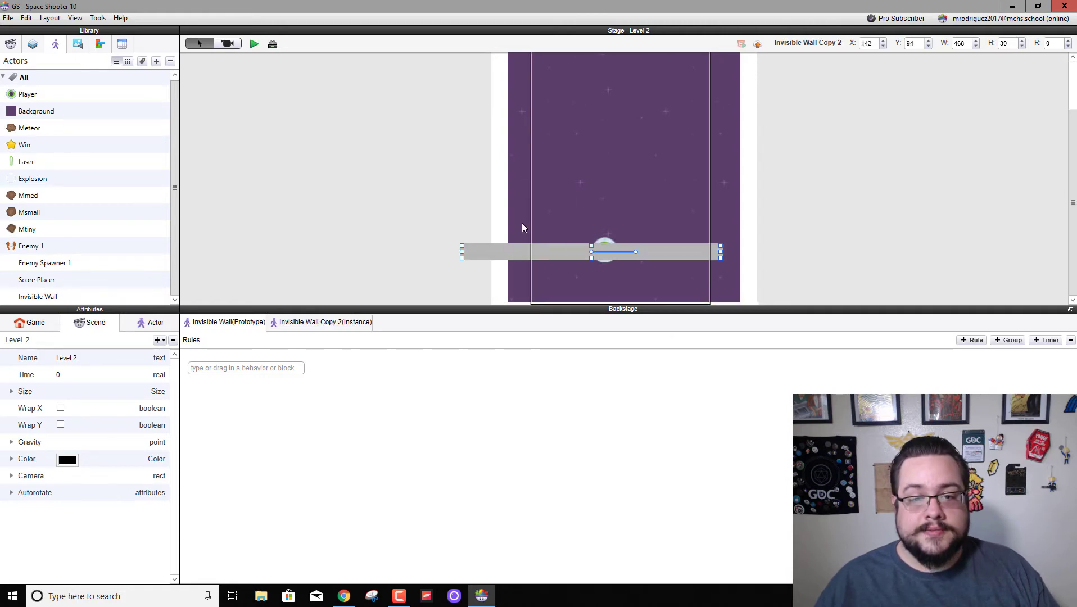
drag(521, 251, 557, 107)
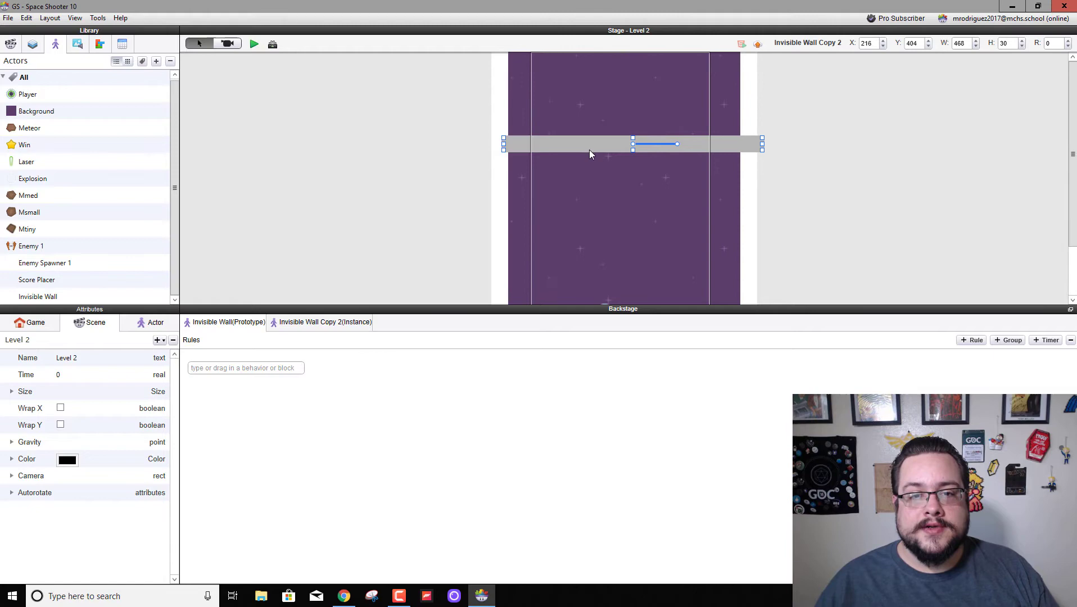
drag(589, 150, 574, 51)
click(394, 78)
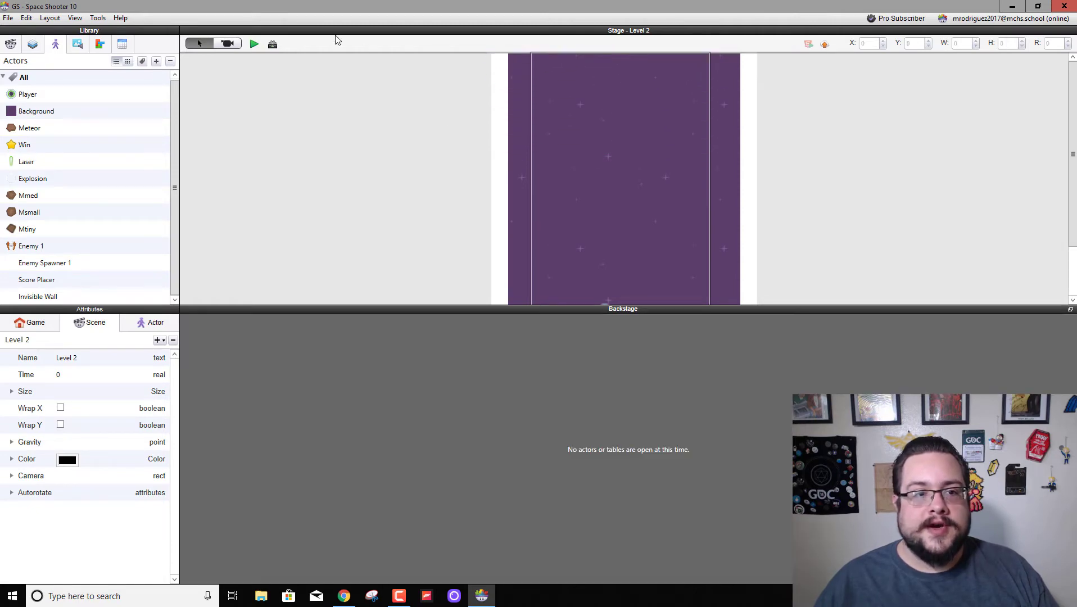
click(255, 44)
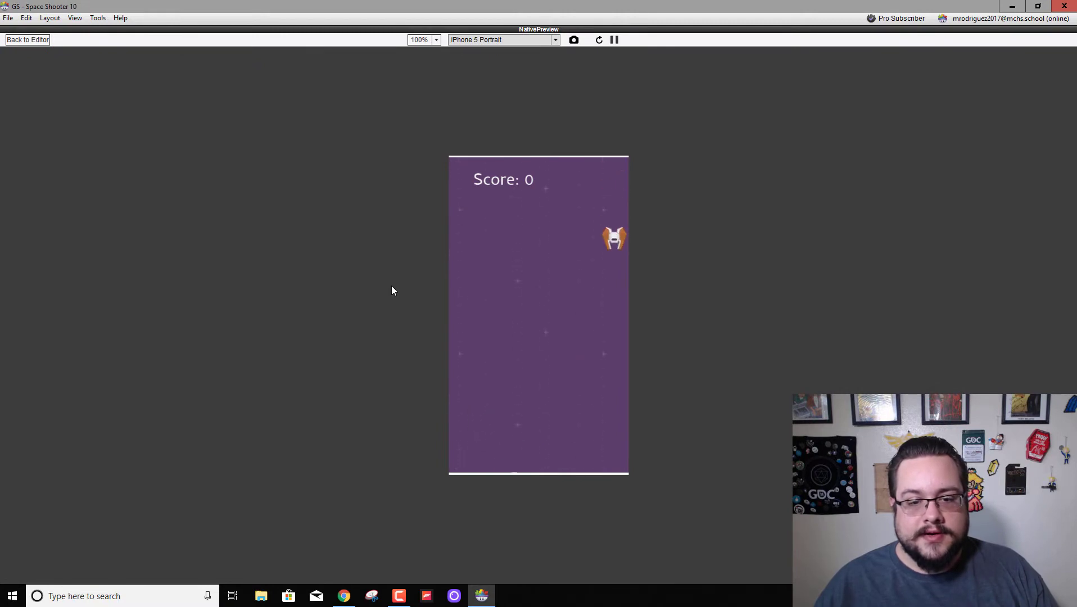
click(20, 41)
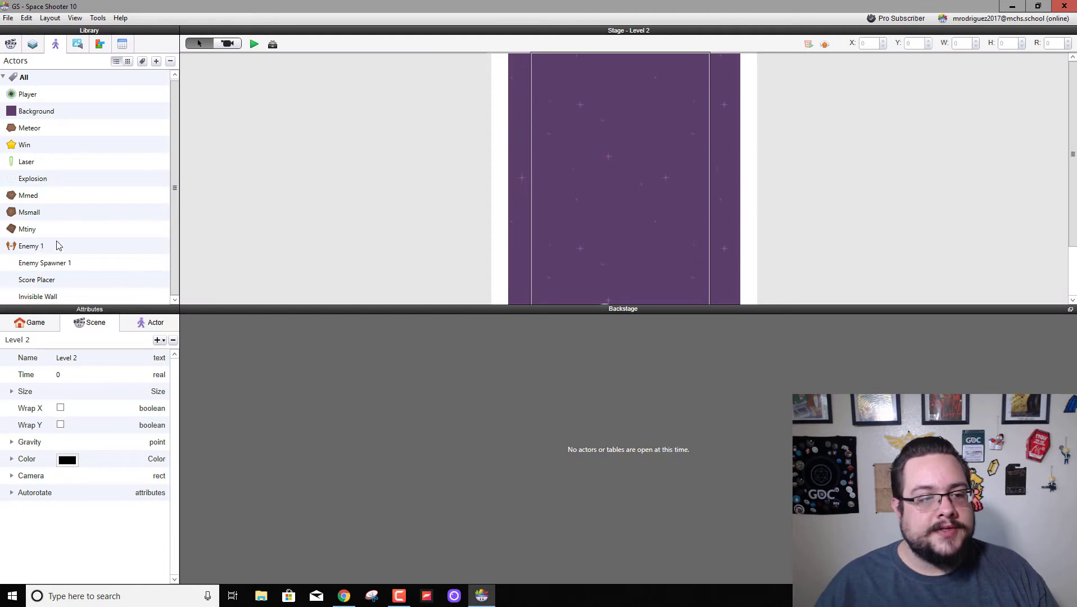
Step: Give the Invisible Wall a Collide behavior that bounces the Player, then start a preview
double_click(45, 299)
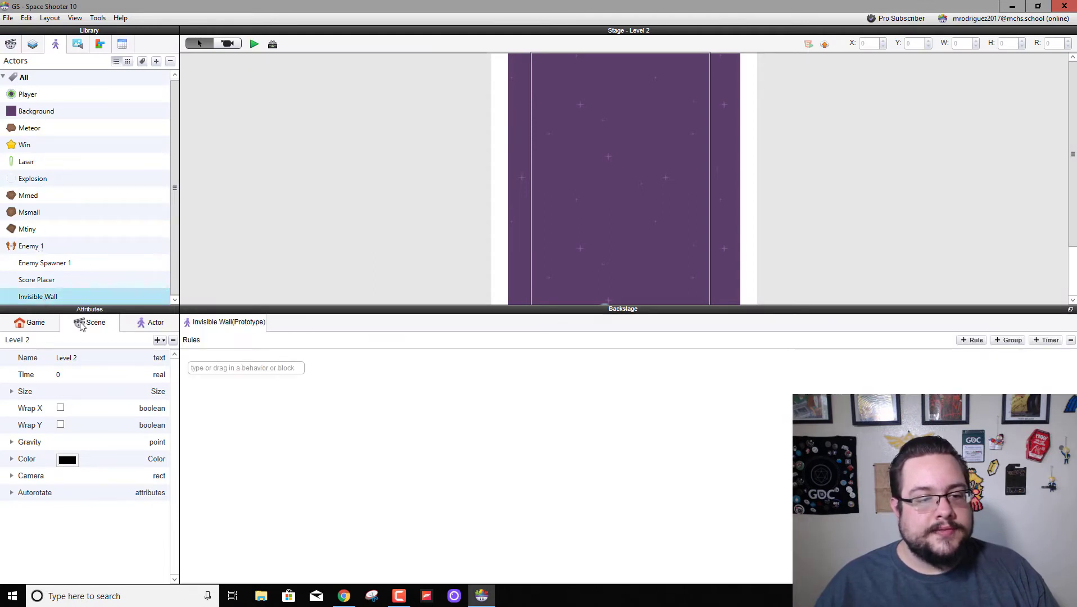
click(252, 368)
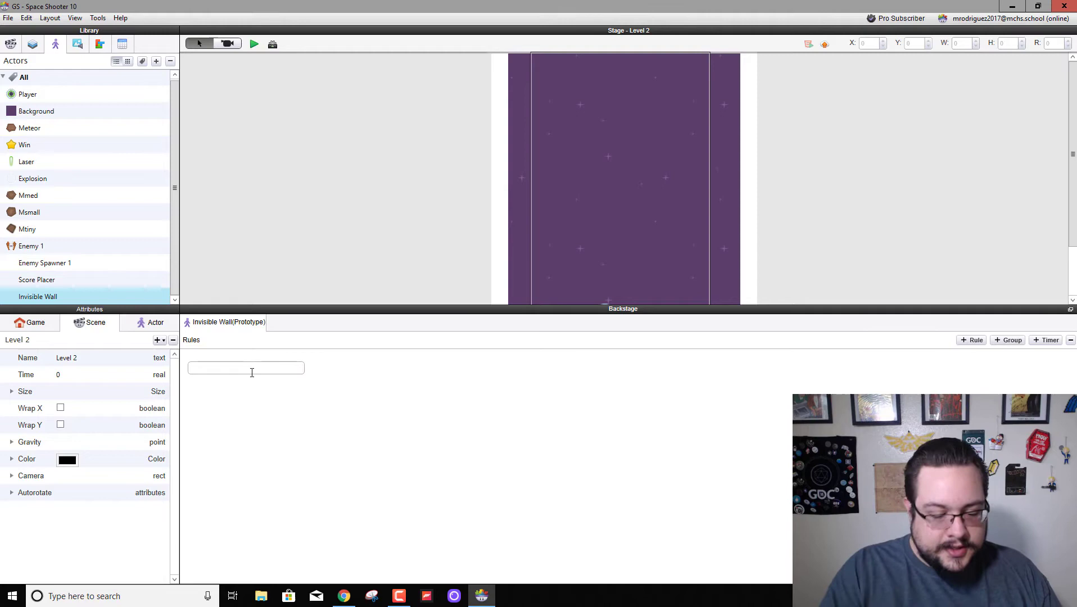
text(collide)
key(Return)
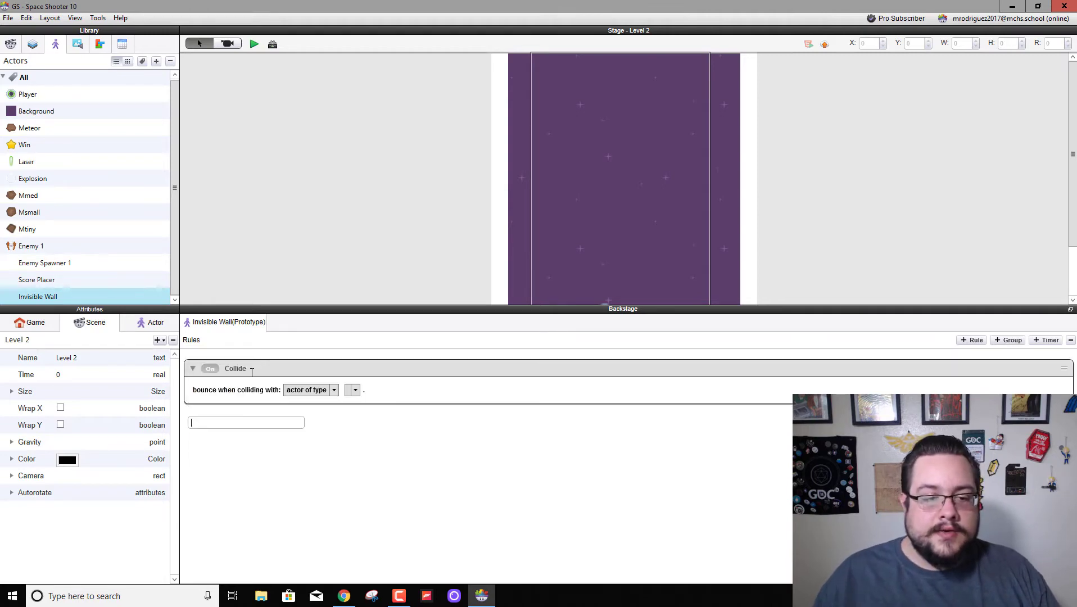
click(354, 390)
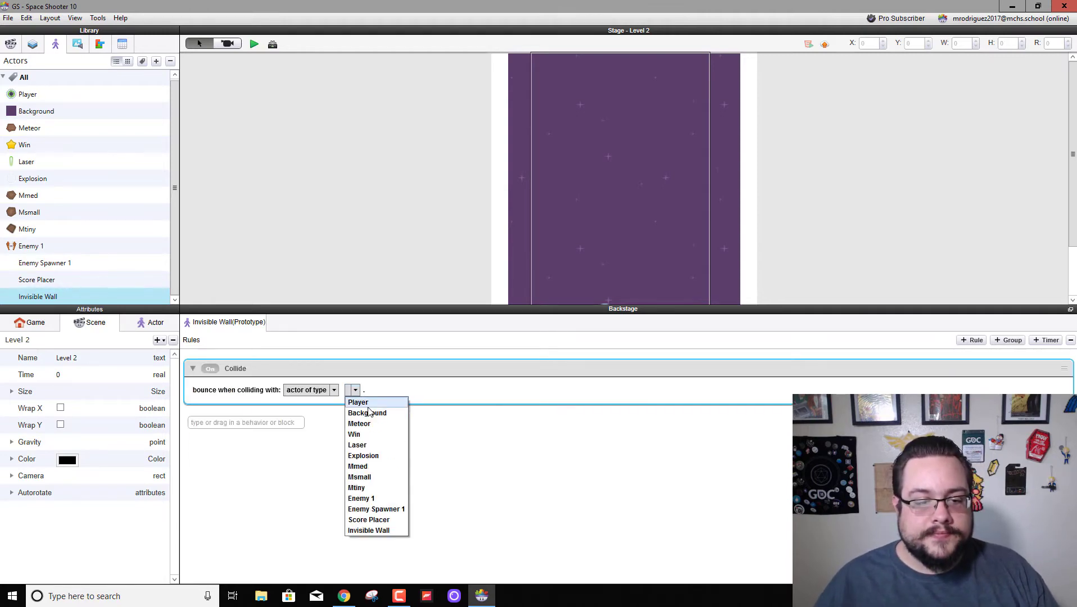
click(363, 401)
click(253, 44)
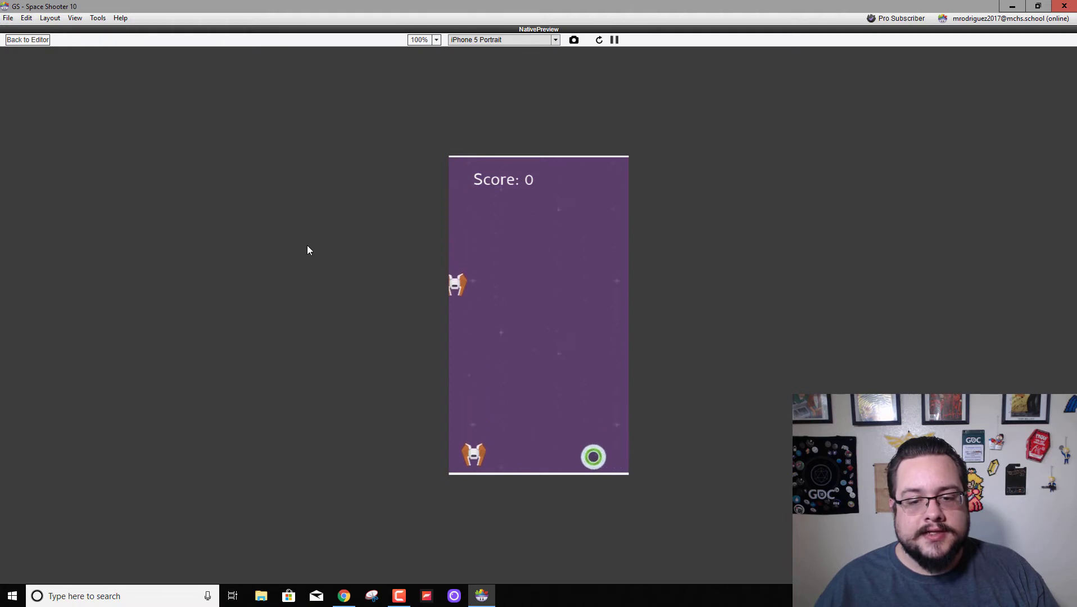
Step: Back in the editor, change the Player actor's physics Bounciness from 1 to 0
click(40, 41)
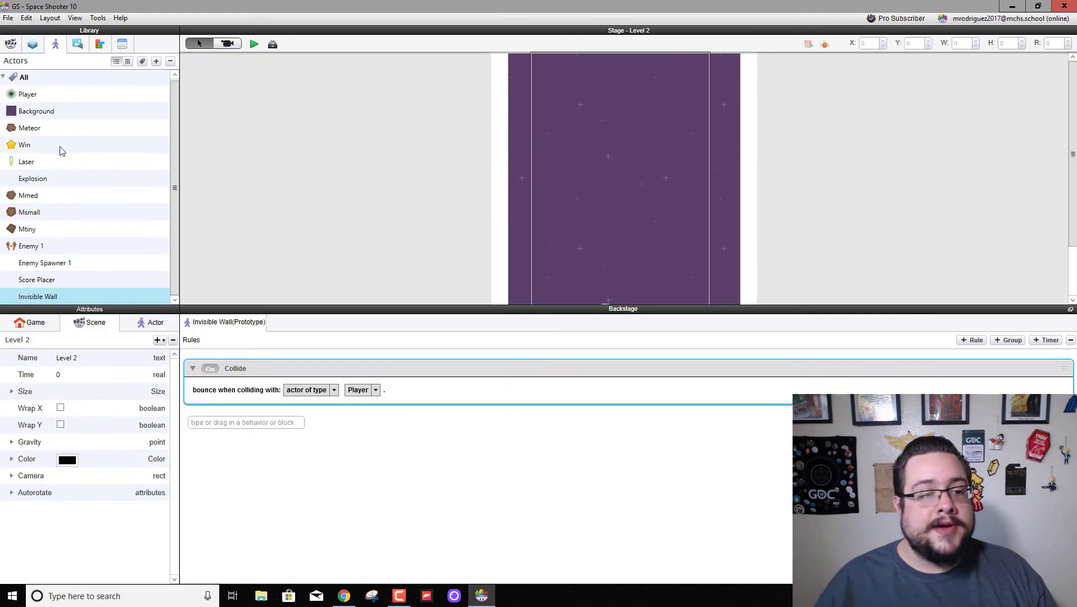
click(41, 99)
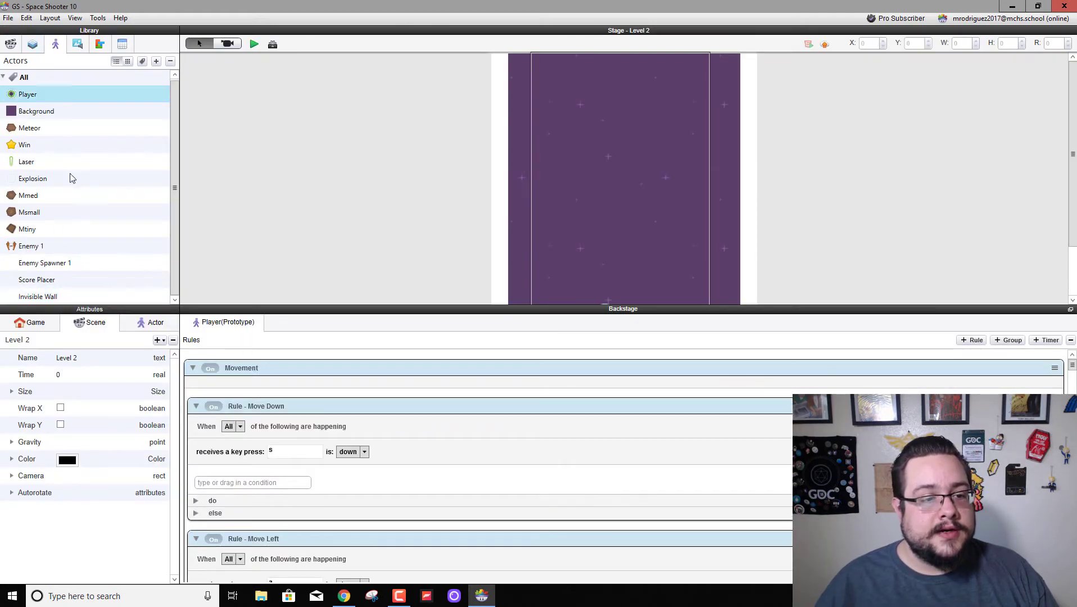
click(139, 323)
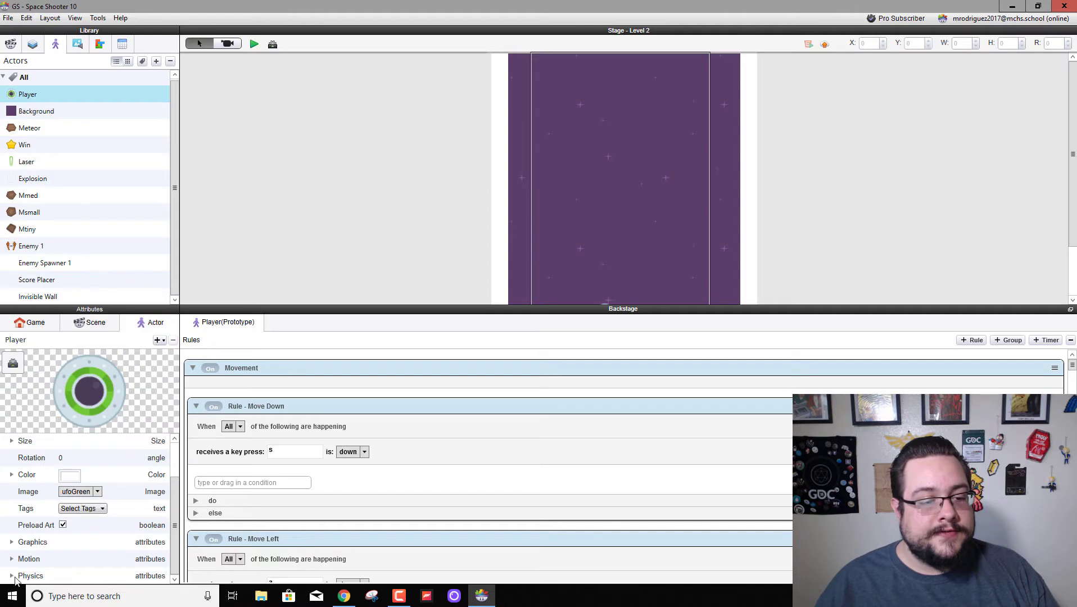
click(12, 577)
scroll(105, 516, down, 5)
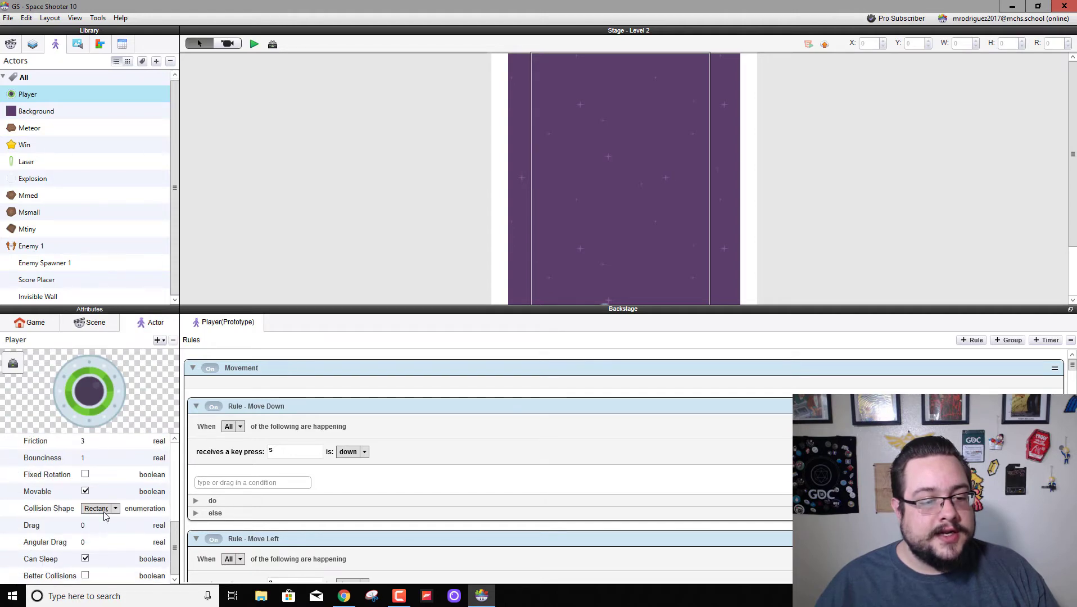
double_click(85, 458)
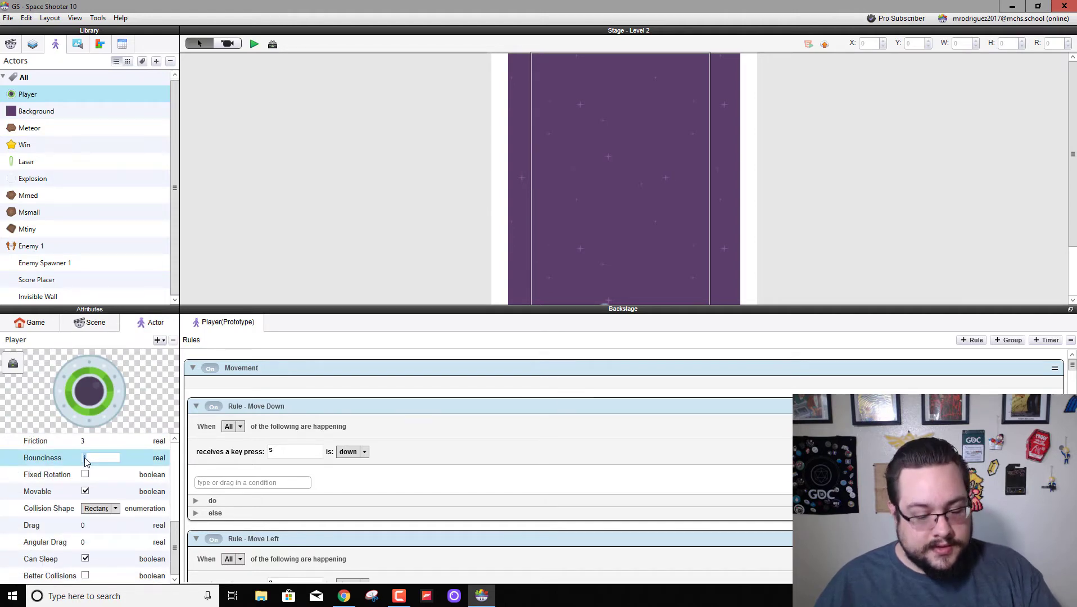
text(0)
key(Tab)
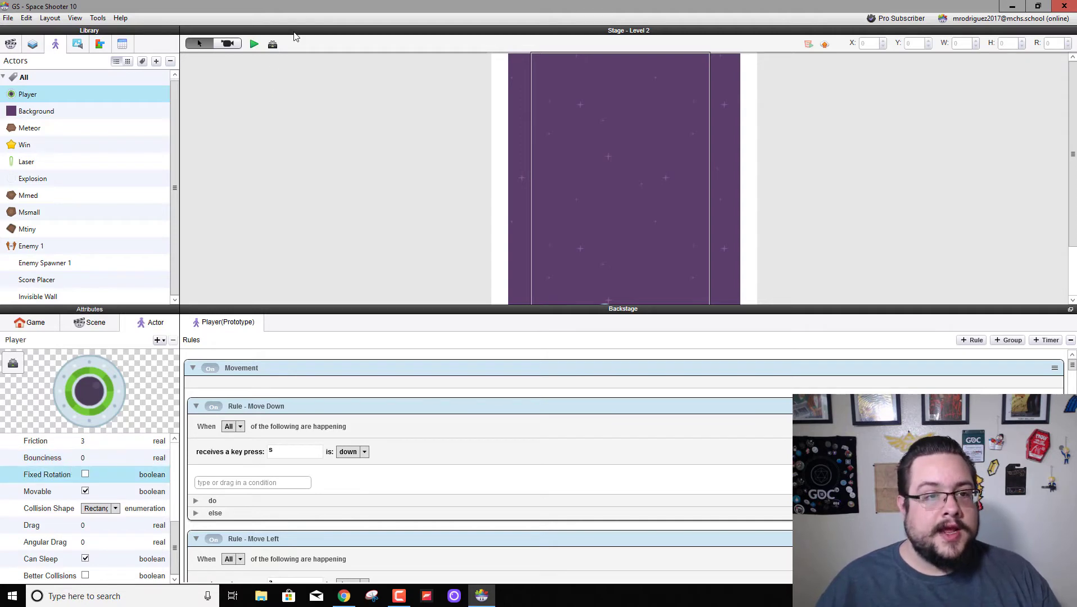
Step: Preview the game, steer the Player ship into every wall to confirm it stays inside, then return
click(254, 44)
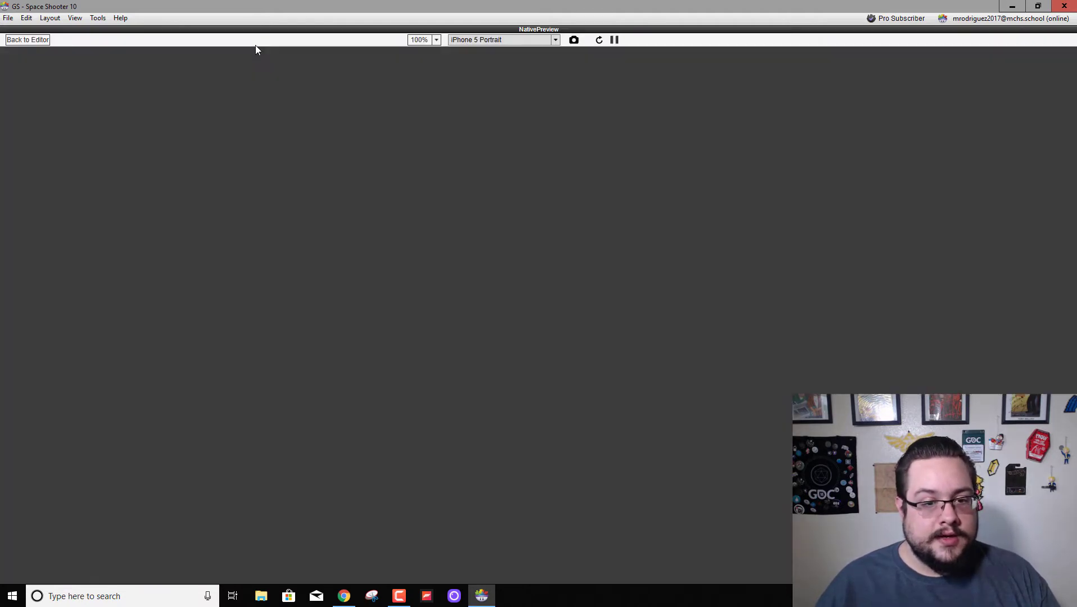
key(Left)
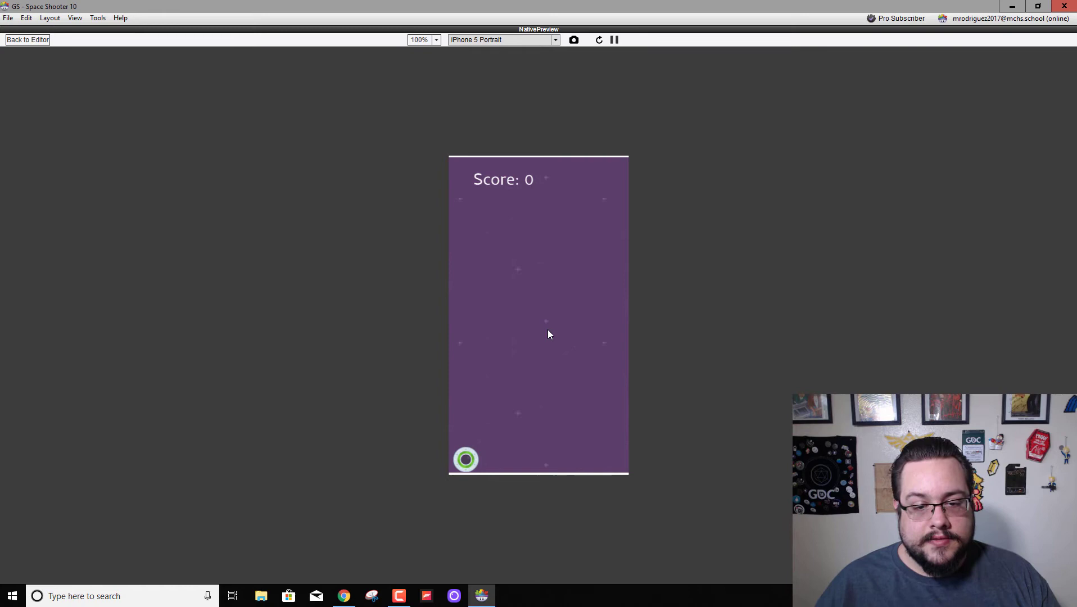
key(Up)
key(Right)
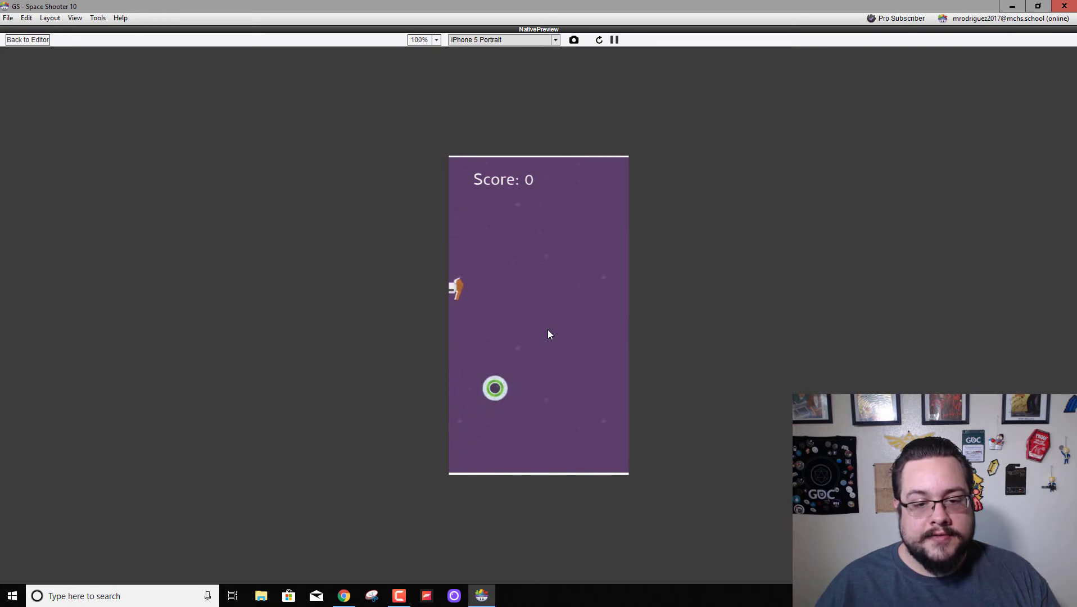
key(Down)
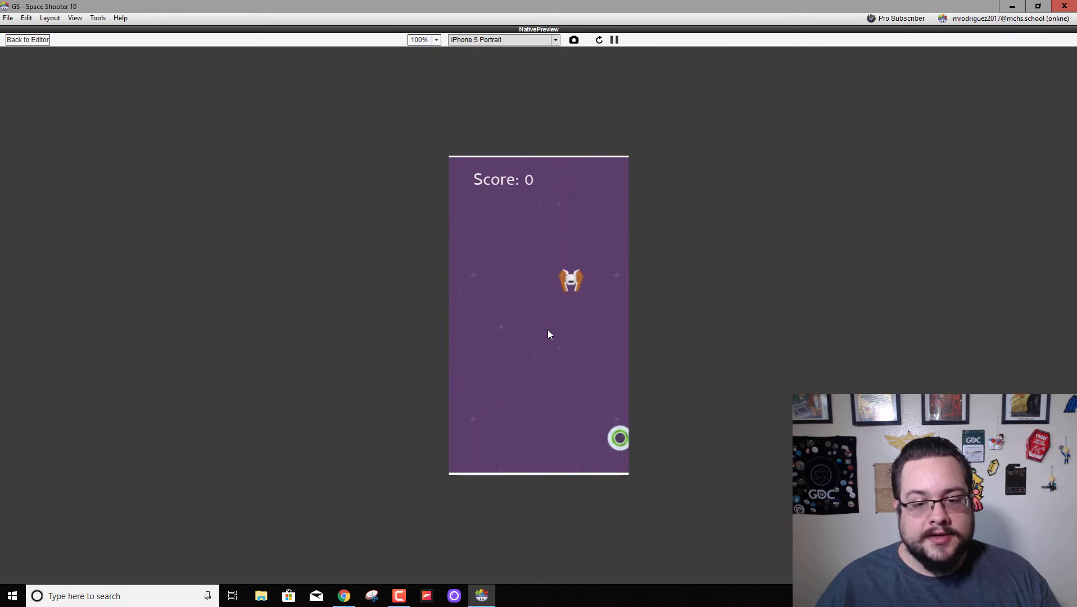
key(Left)
key(Left)
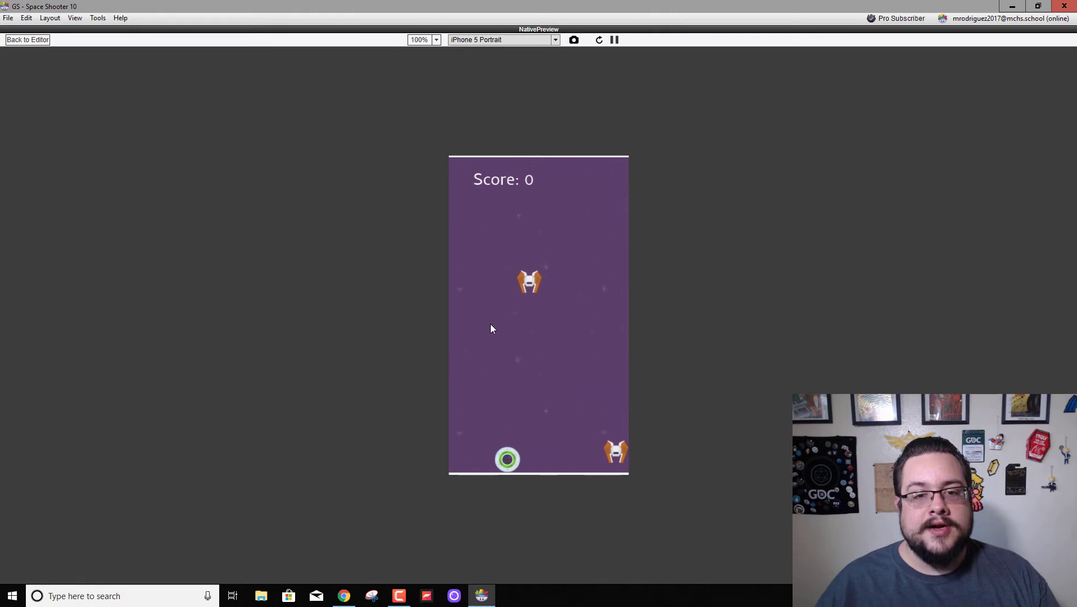
key(Up)
key(Right)
key(Up)
key(Right)
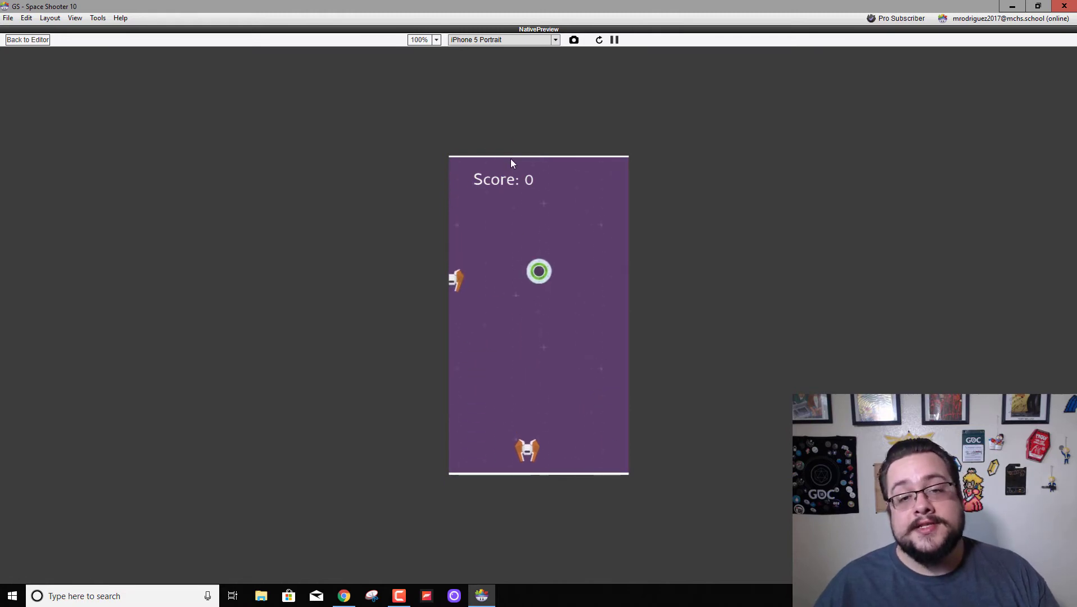
click(28, 40)
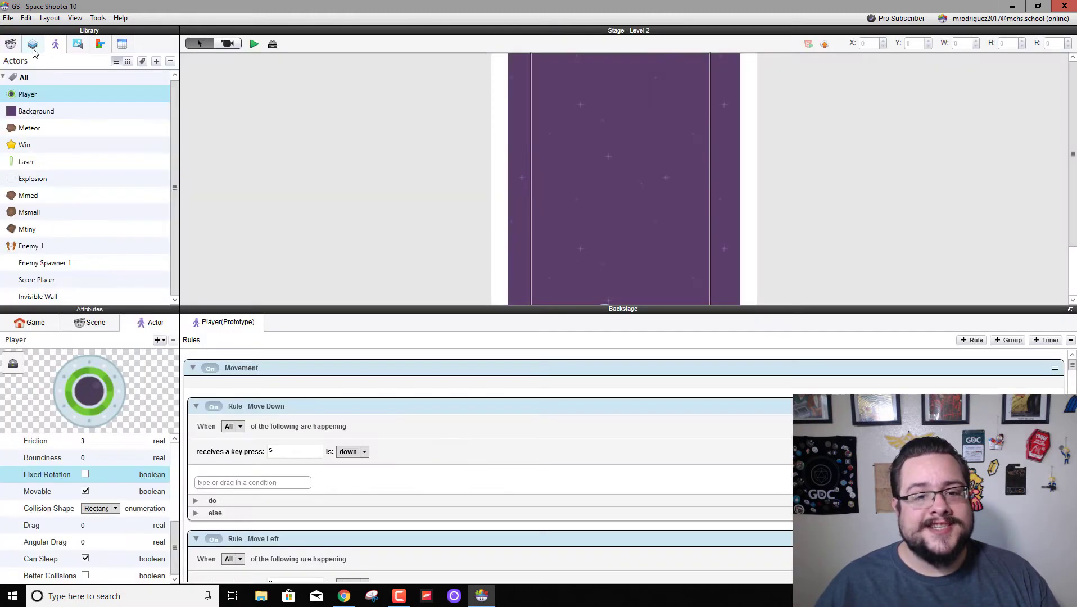
Step: Set the Invisible Wall actor's colour Alpha to 0
click(110, 296)
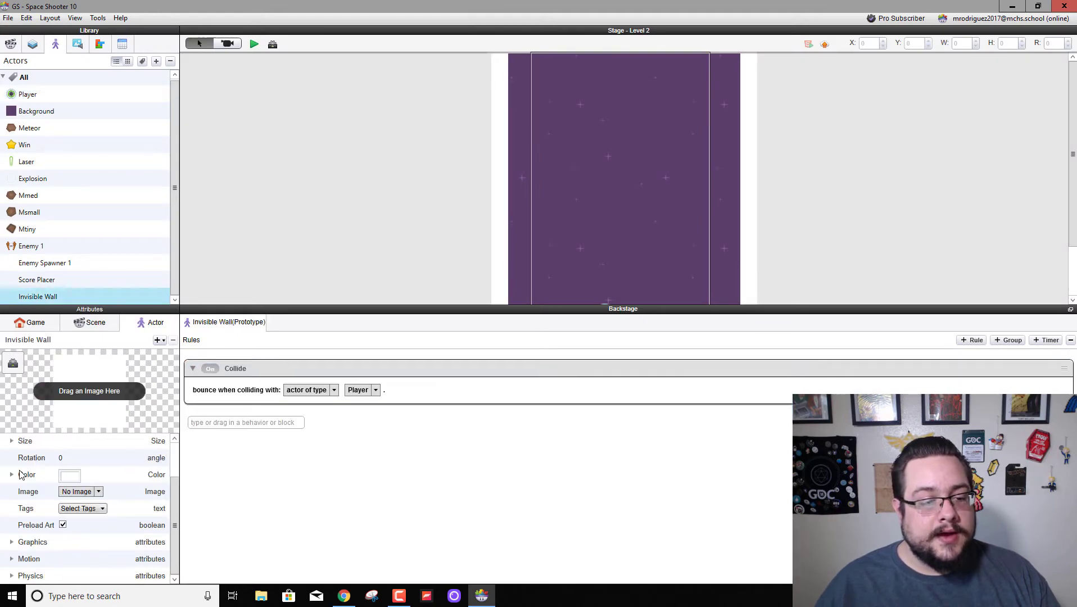
click(12, 475)
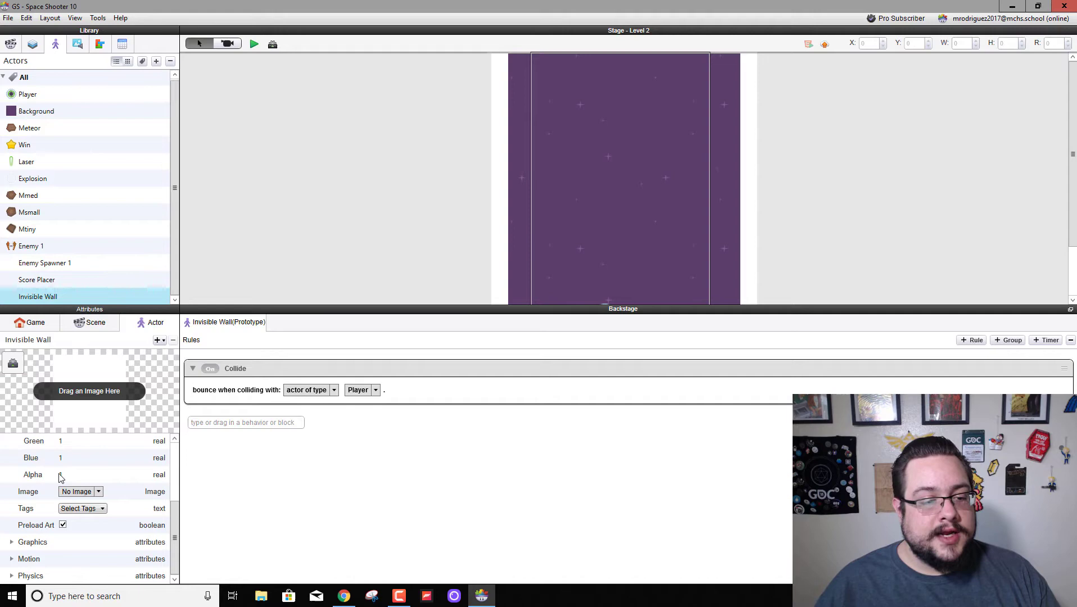
scroll(61, 478, up, 1)
double_click(67, 501)
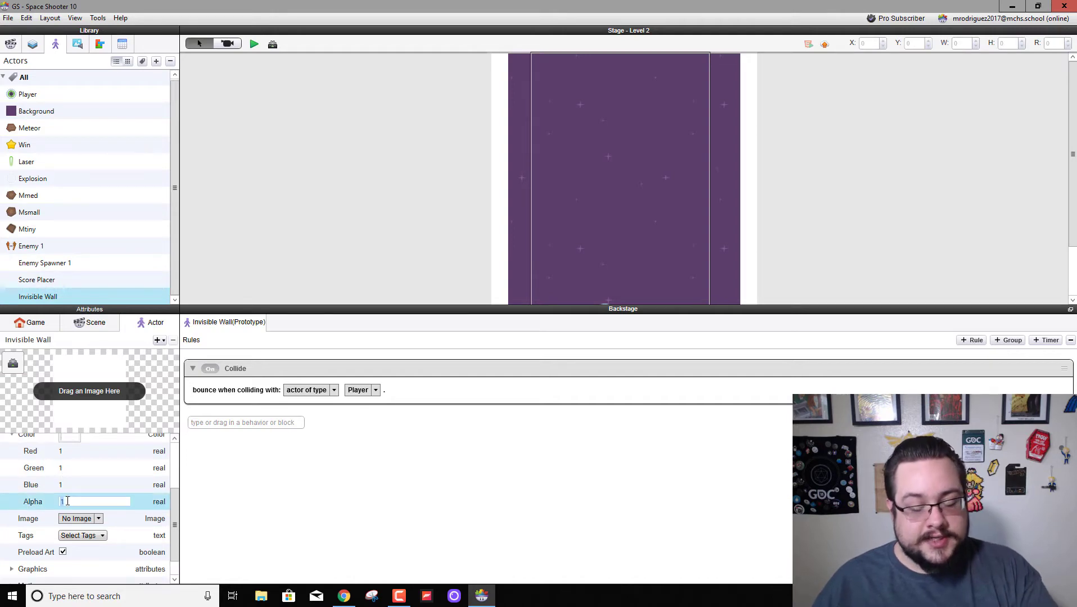
text(0)
key(Return)
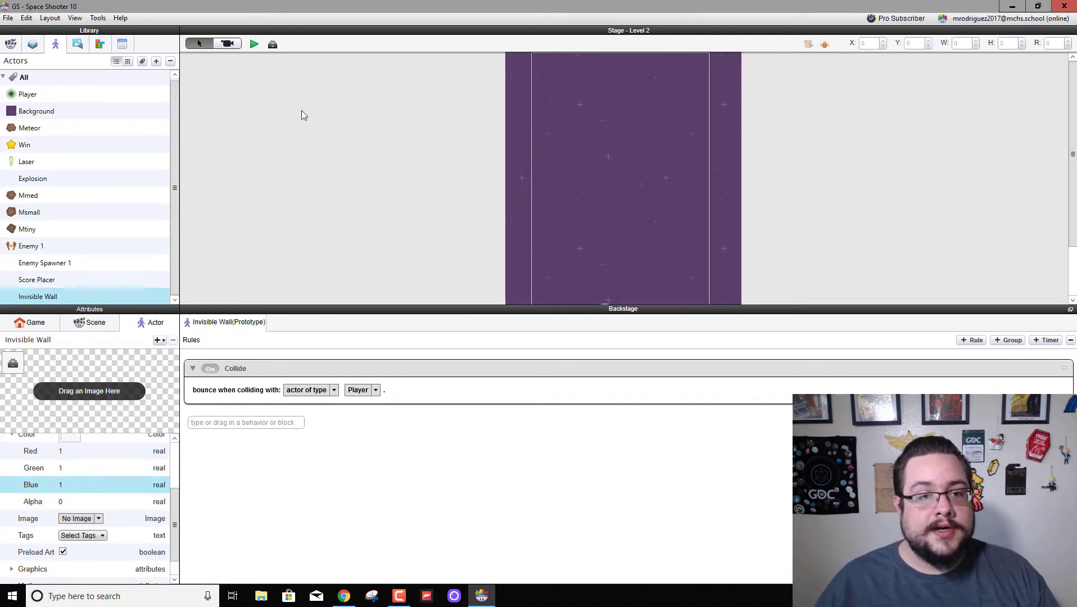
Step: Preview the level, steering the ship around to confirm the walls are hidden, then return to the editor
click(254, 44)
key(Left)
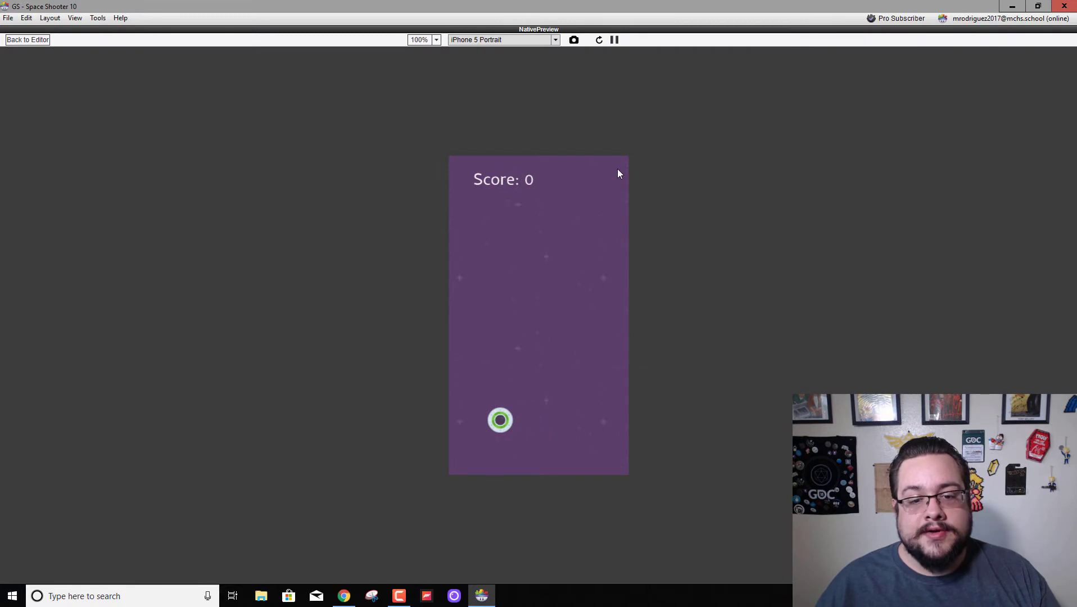
key(Right)
key(Down)
key(Right)
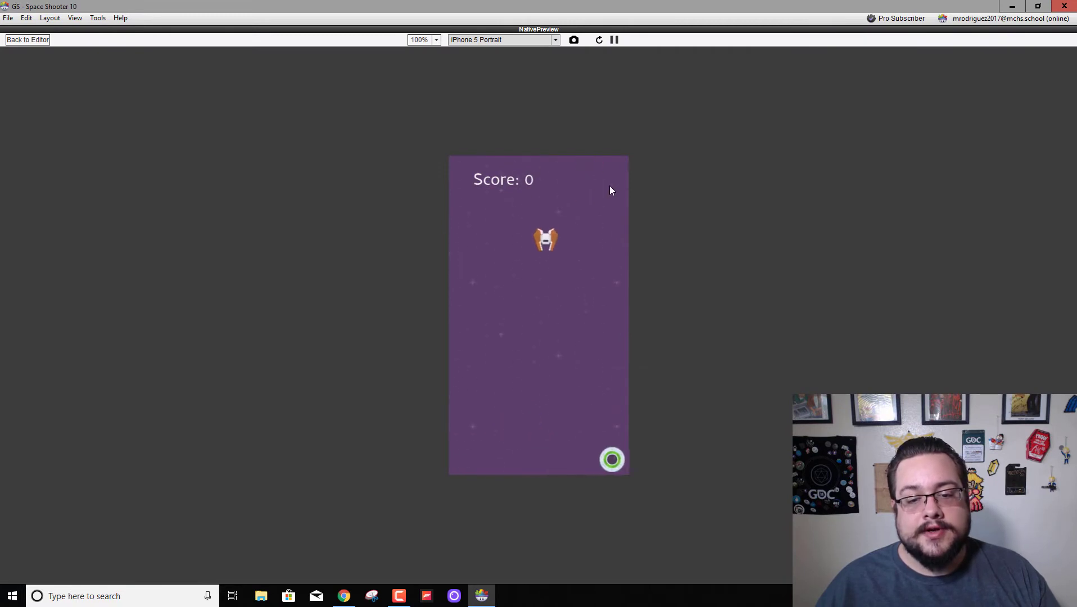
key(Up)
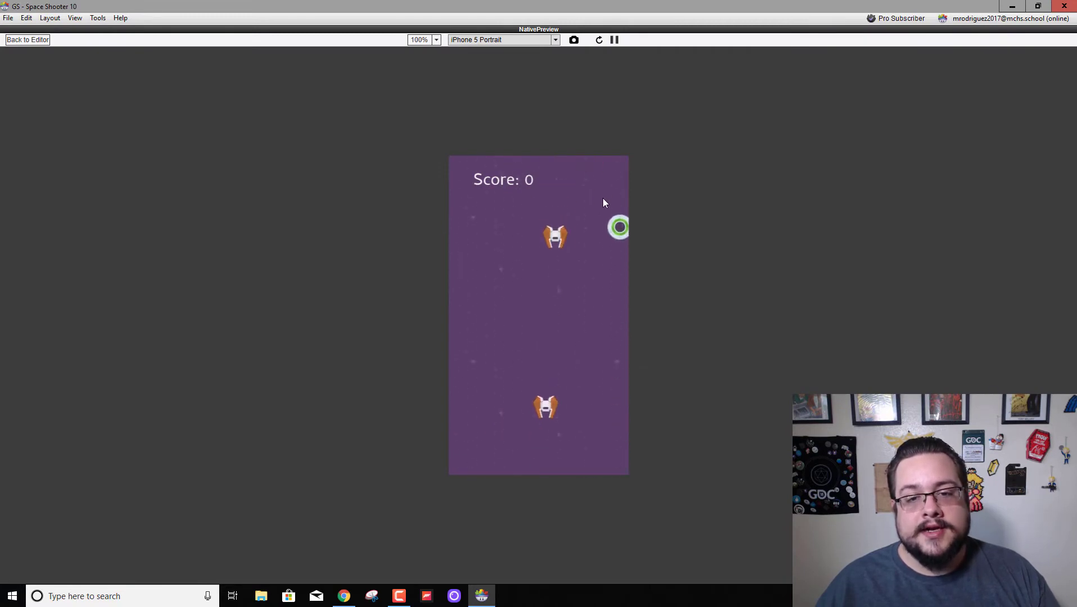
key(Left)
key(Down)
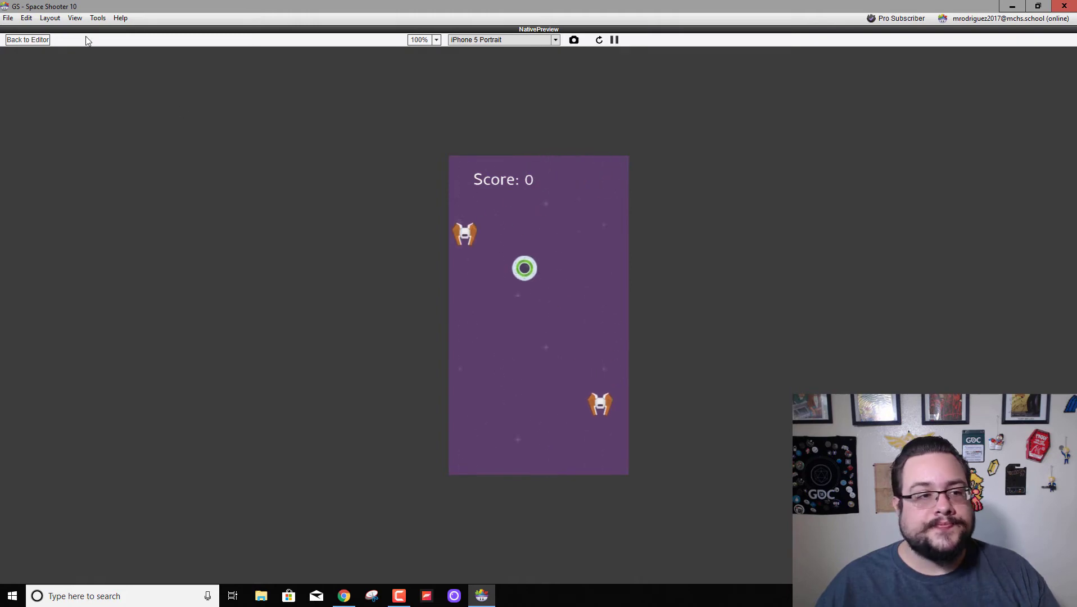
click(30, 39)
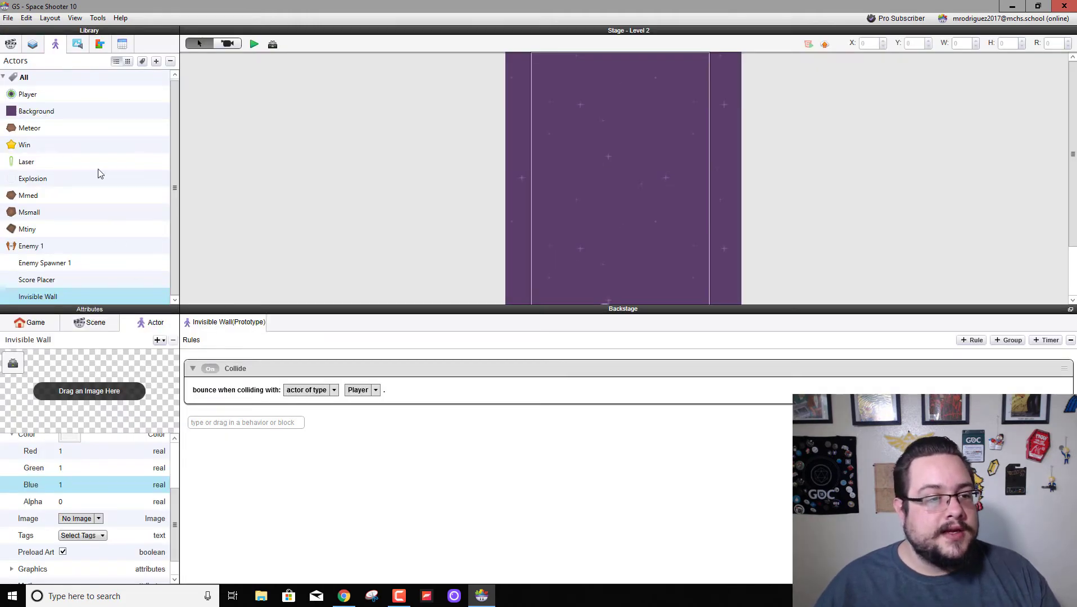
Step: Open the Explosion actor's rules and review its Animate behavior's frame strip
click(71, 184)
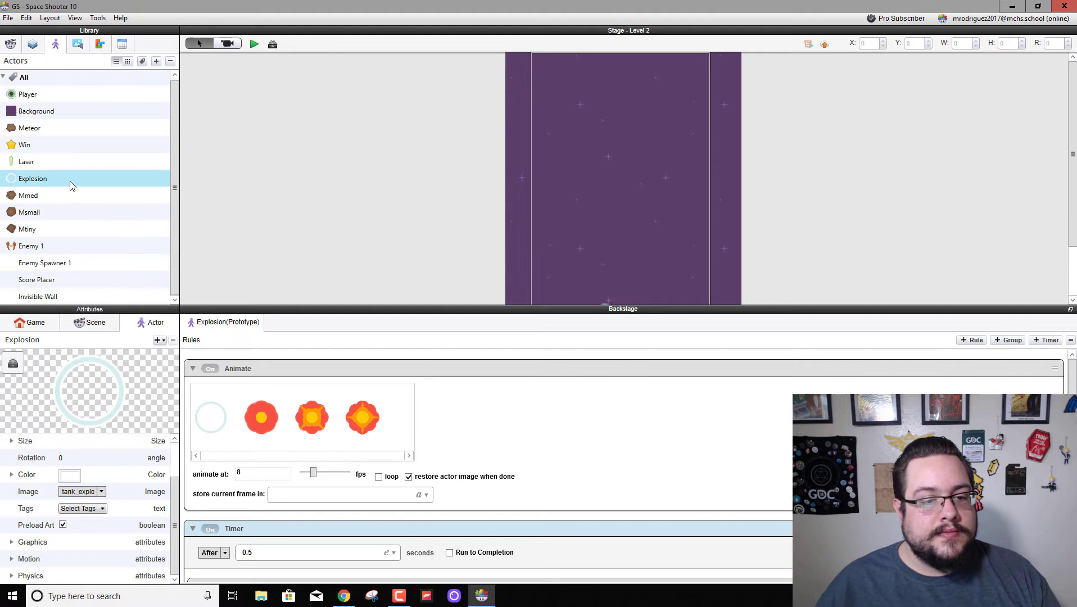
click(411, 457)
scroll(459, 460, down, 1)
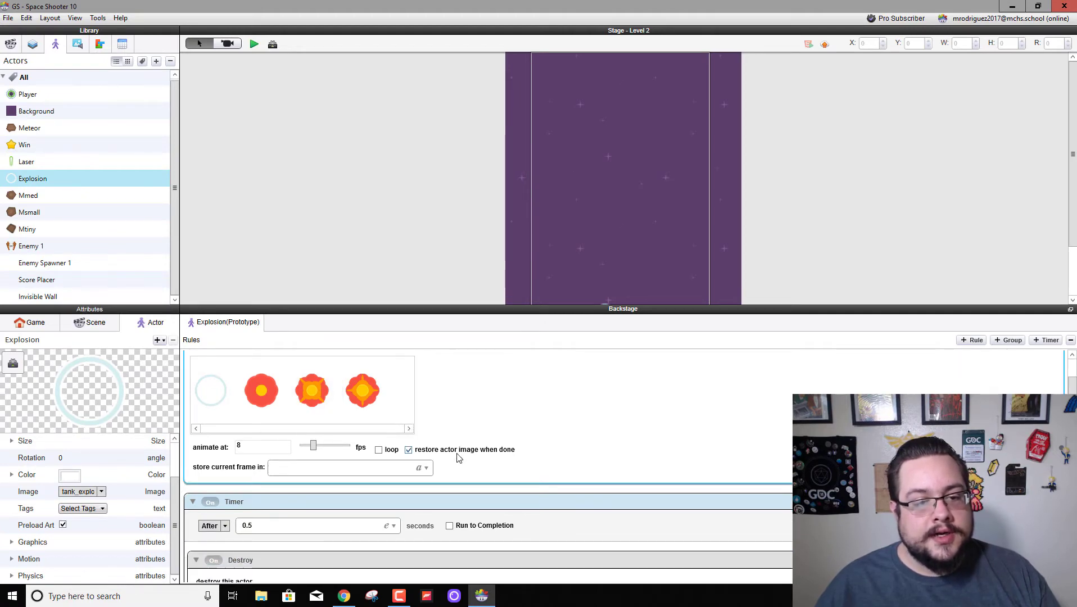
scroll(458, 458, down, 3)
scroll(458, 456, up, 4)
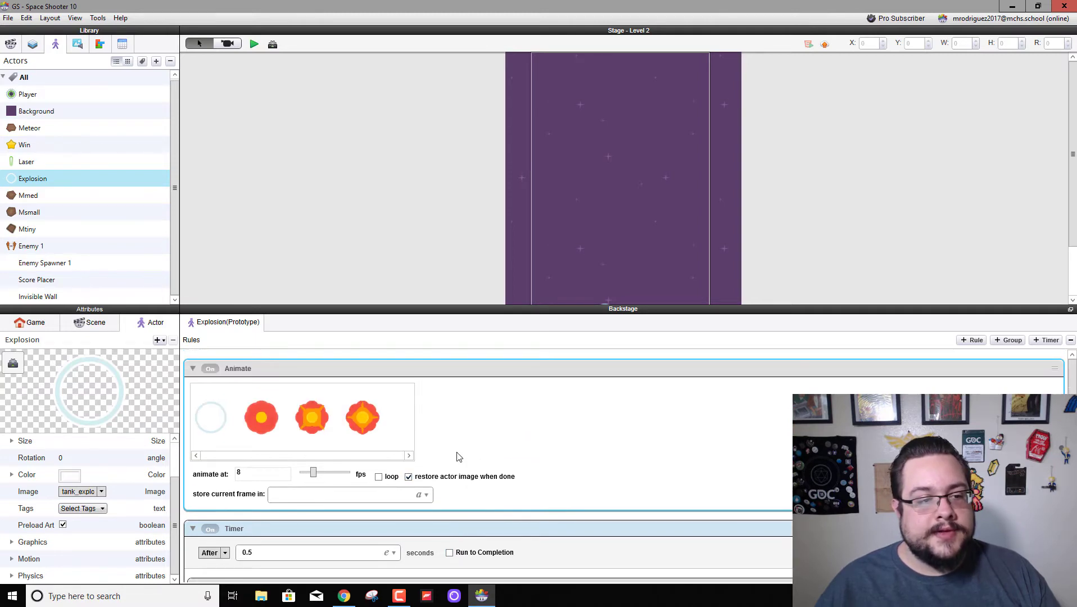
scroll(458, 455, down, 2)
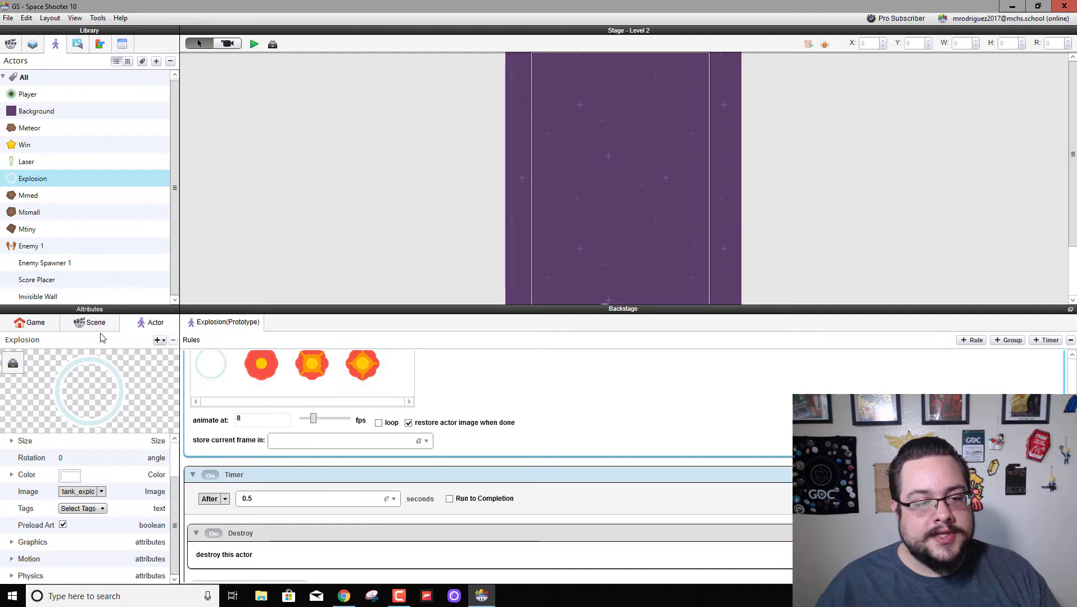
Step: Append tank_explosion3, tank_explosion2 and tank_explosion1 from Media to the end of the Animate frames
click(100, 45)
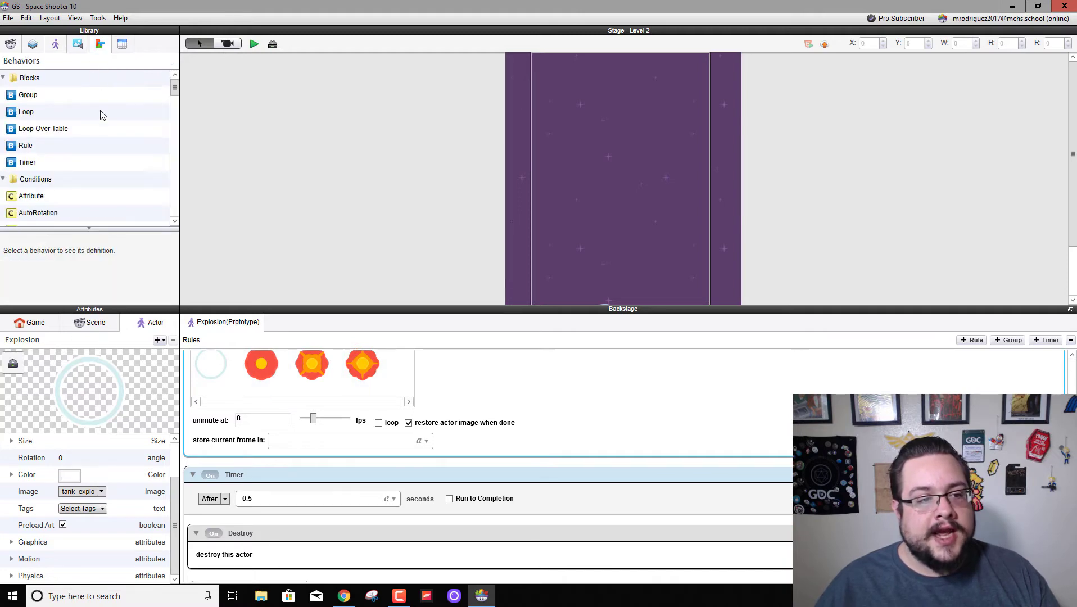
scroll(101, 135, down, 3)
click(77, 46)
scroll(79, 179, down, 2)
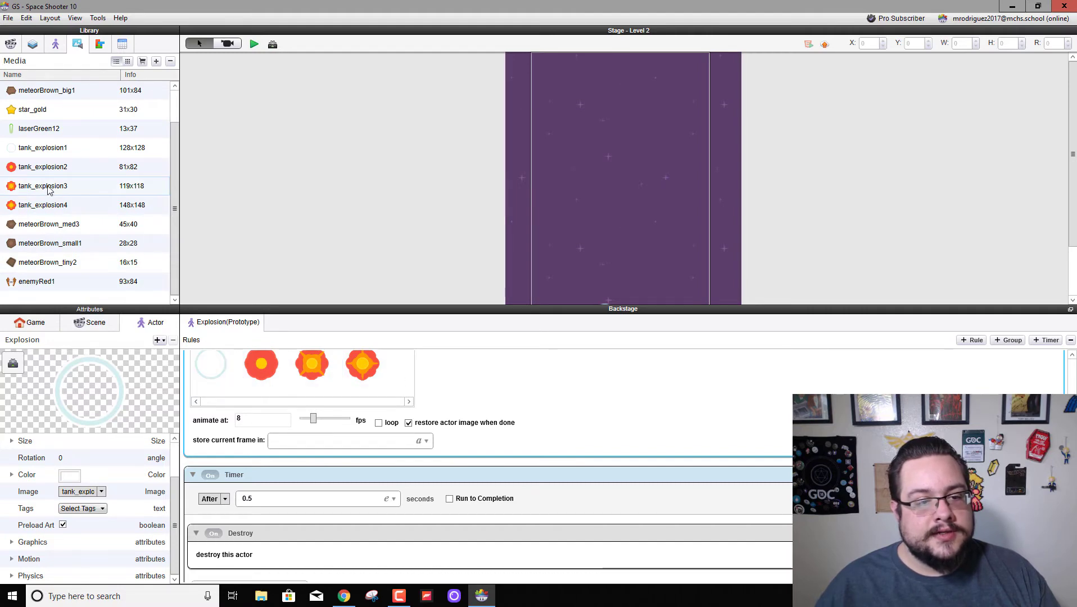
drag(47, 190, 396, 432)
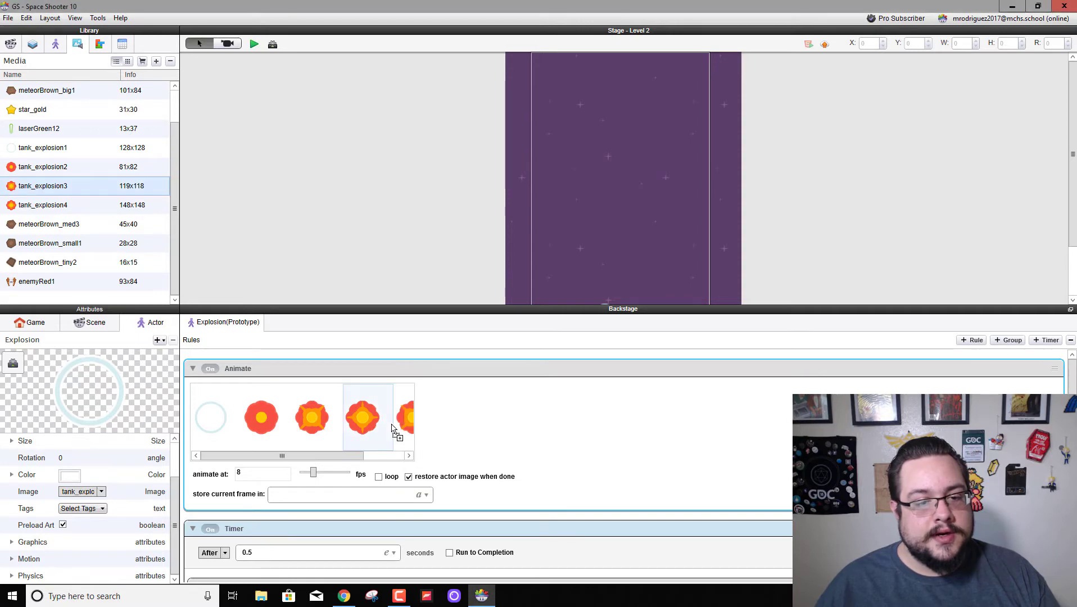
scroll(264, 421, down, 2)
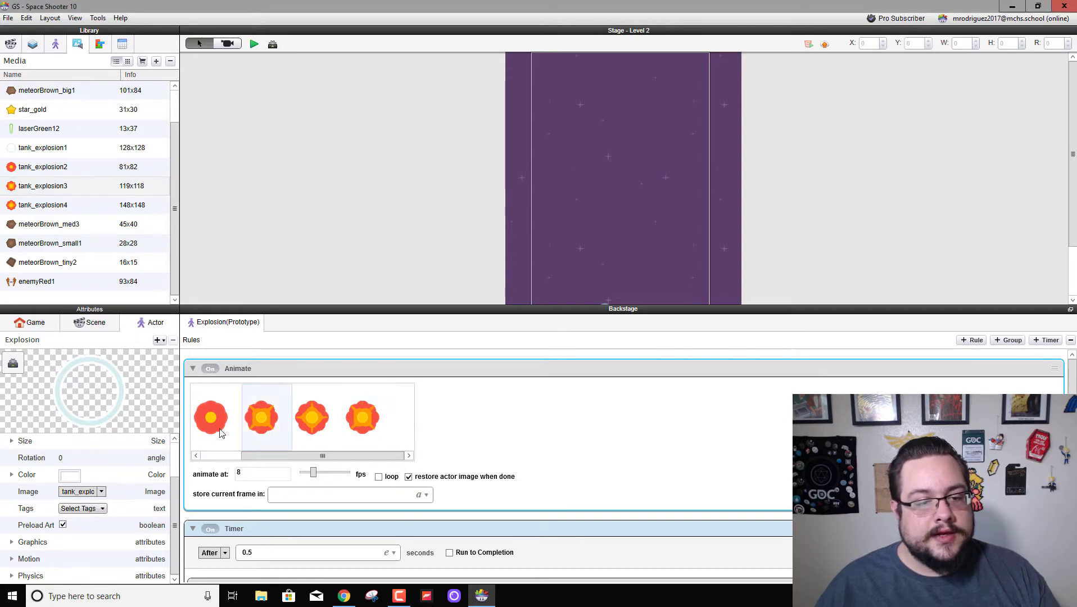
drag(56, 166, 368, 422)
drag(301, 456, 270, 455)
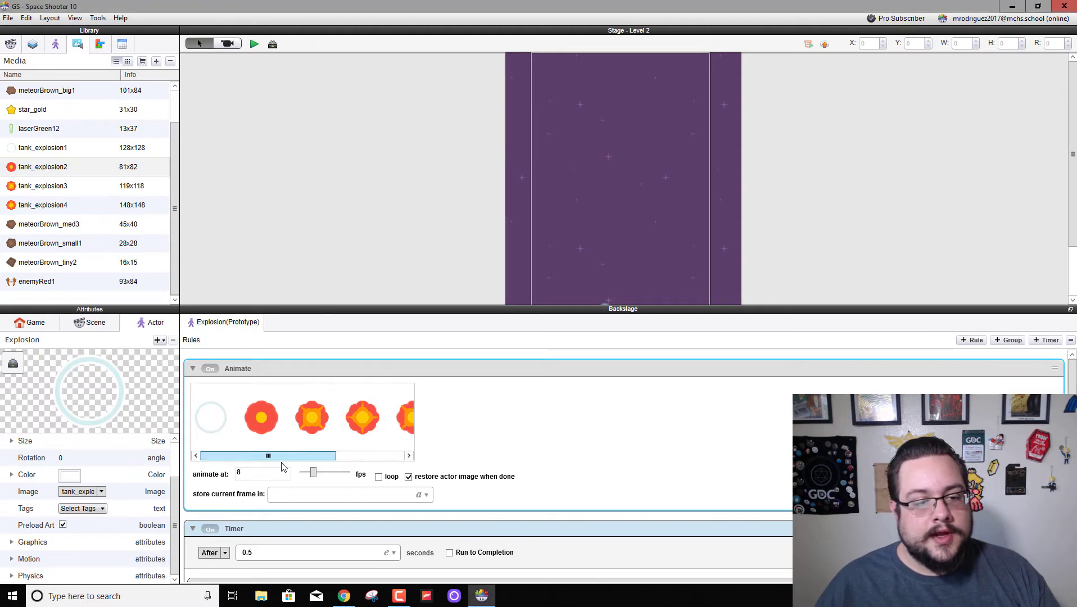
scroll(344, 421, down, 2)
drag(85, 147, 270, 463)
click(408, 455)
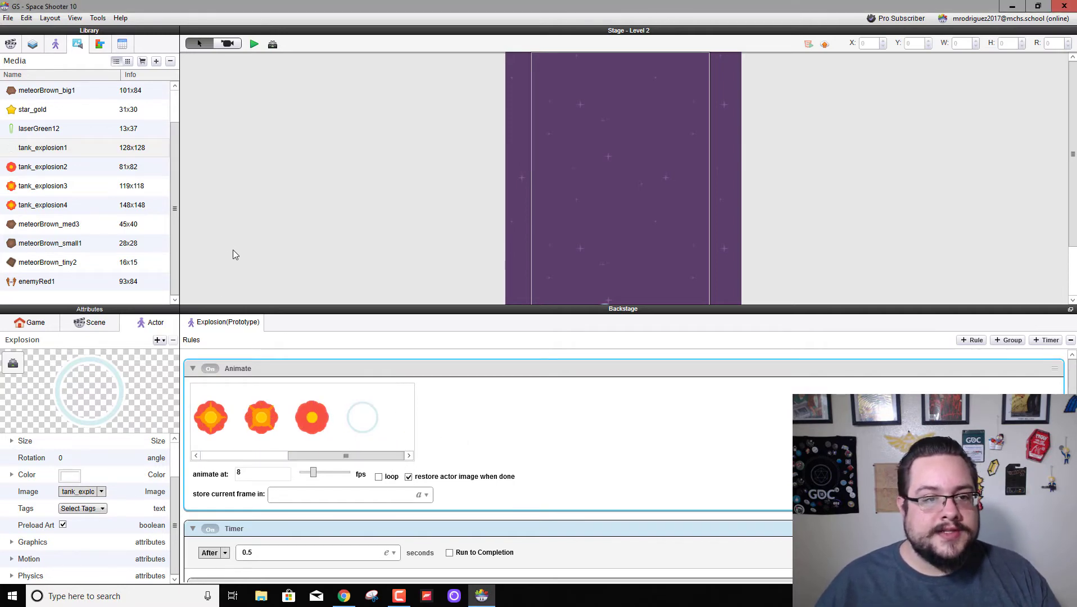
Step: Drop a test Explosion instance on the Level 2 stage and preview it above the ship
scroll(449, 406, down, 2)
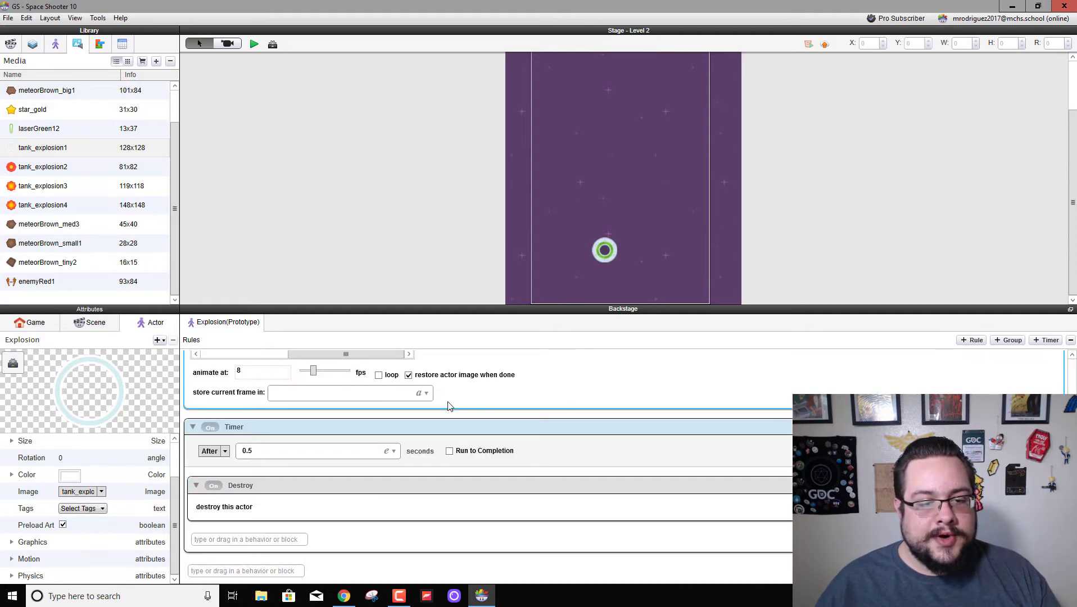
scroll(450, 405, up, 2)
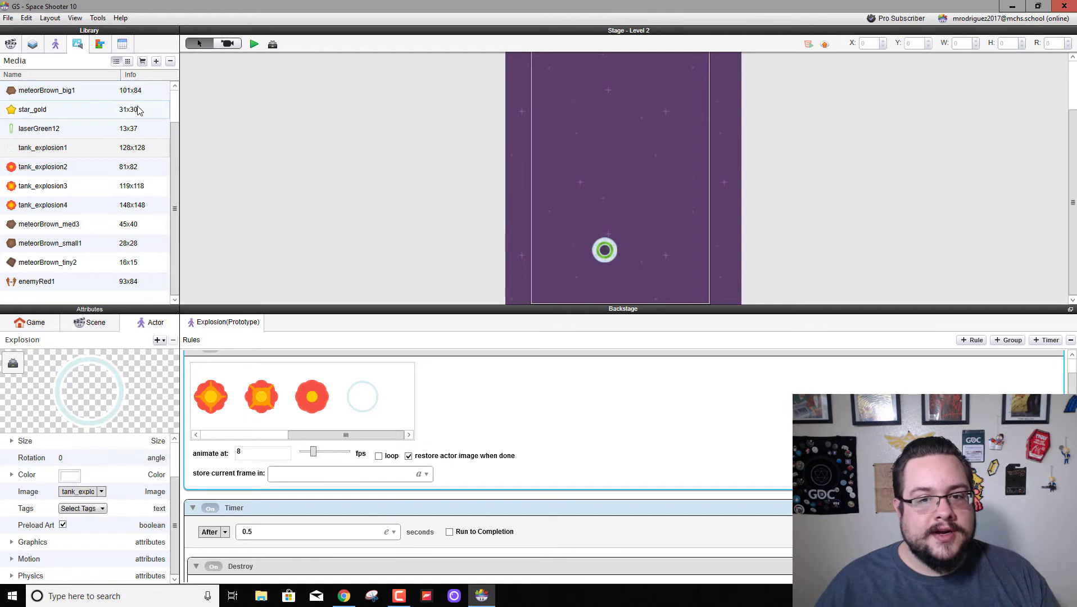
click(63, 44)
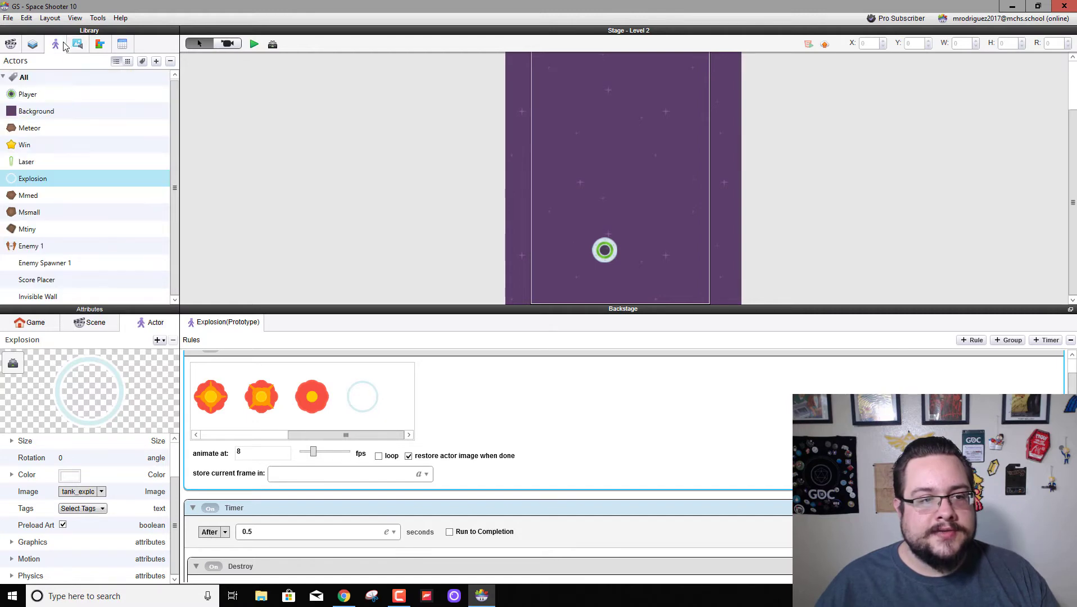
drag(25, 186, 595, 203)
click(254, 44)
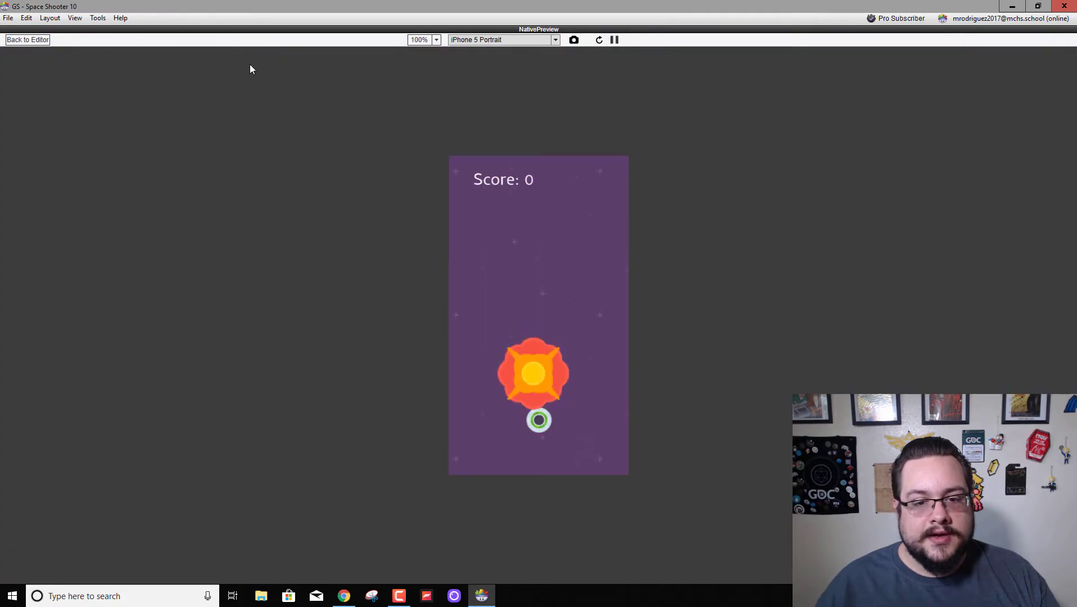
Step: Back in the editor, drag the test Explosion instance aside and delete it
click(49, 45)
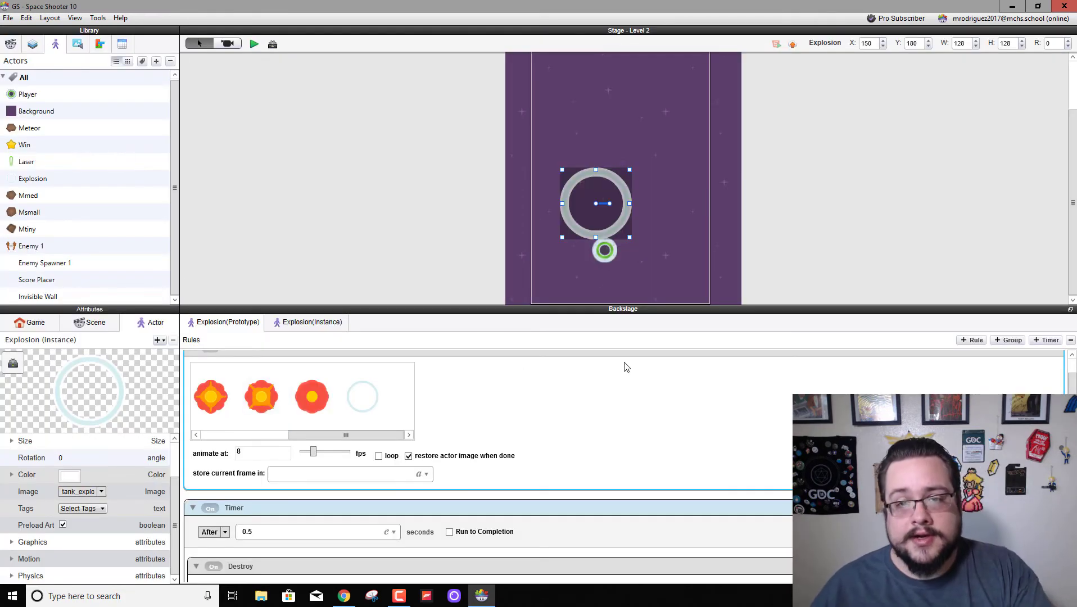
drag(590, 211, 613, 198)
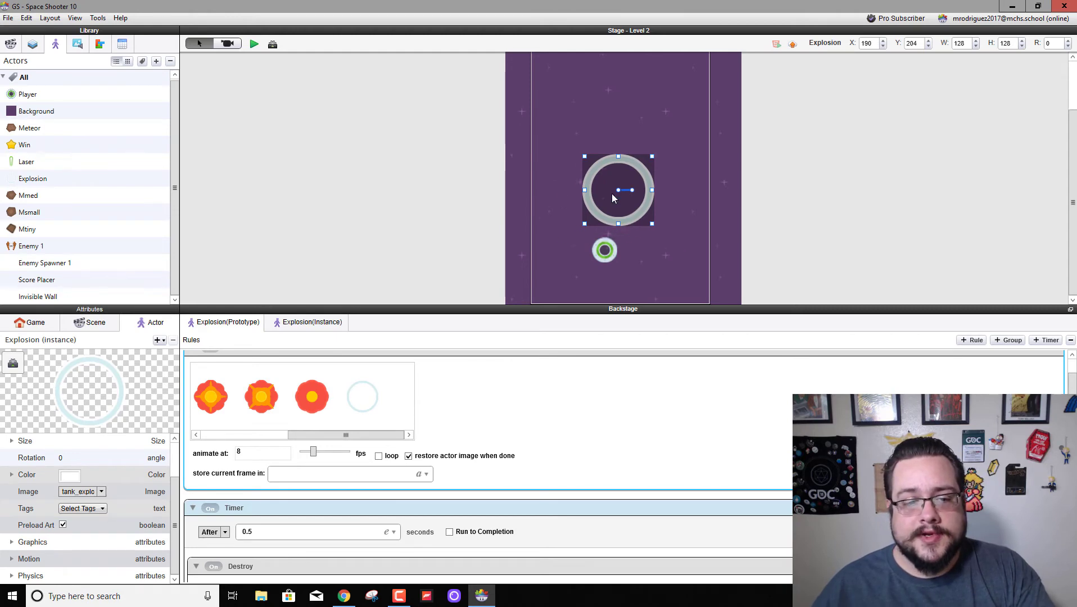
key(Delete)
Step: Set the Explosion actor's width and height to 64
click(12, 441)
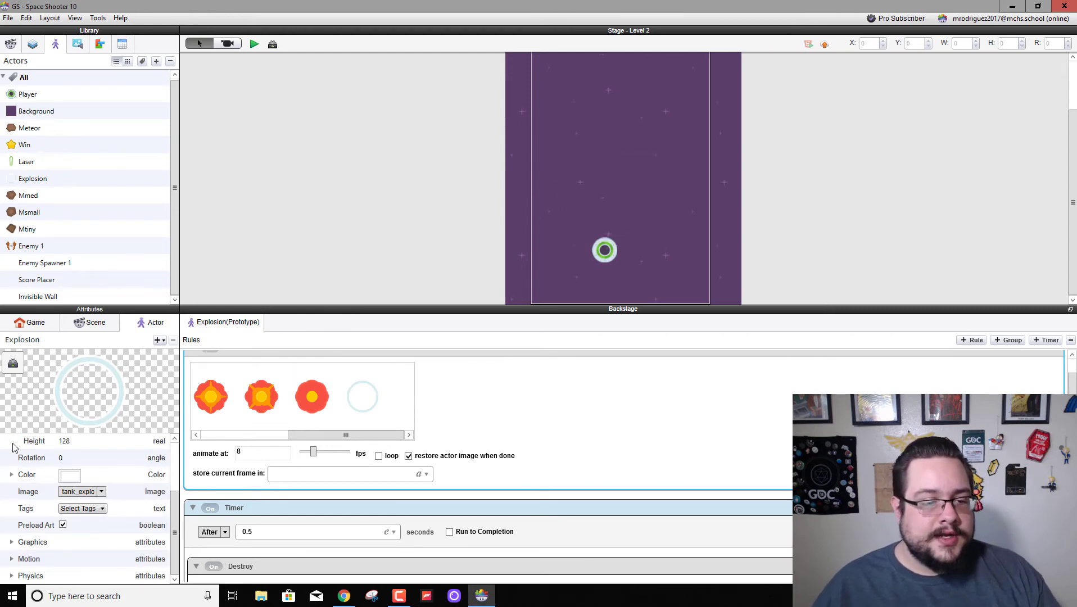
scroll(72, 449, up, 2)
click(64, 478)
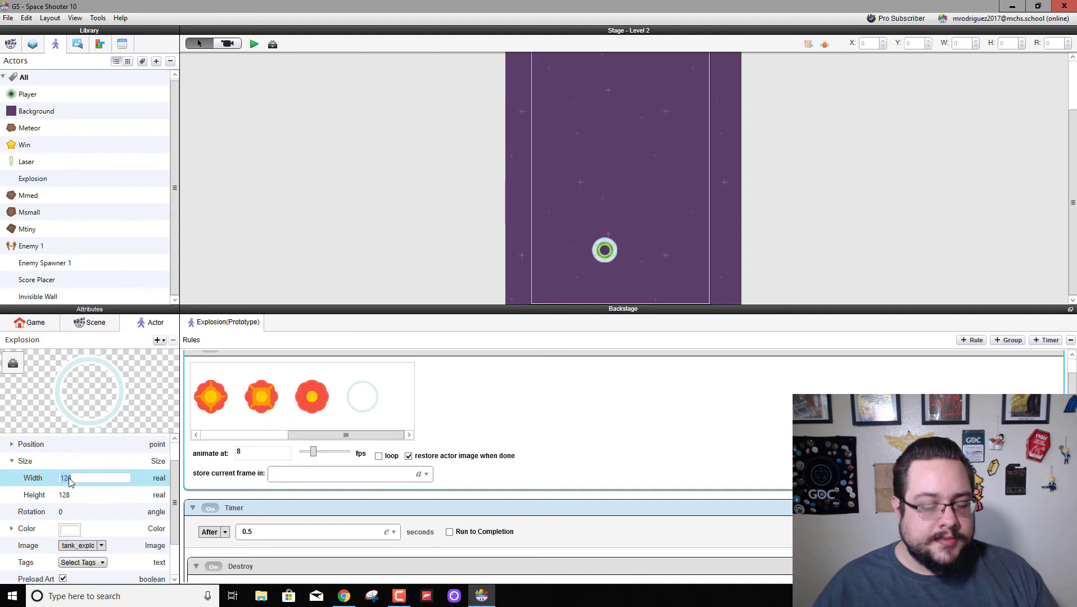
click(79, 495)
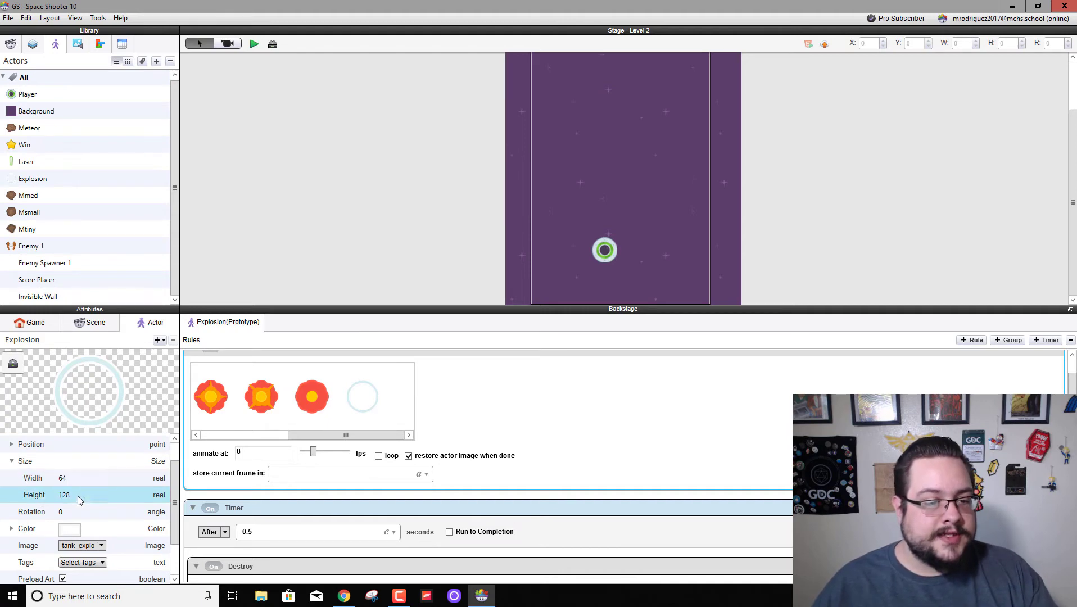
text(64)
click(86, 477)
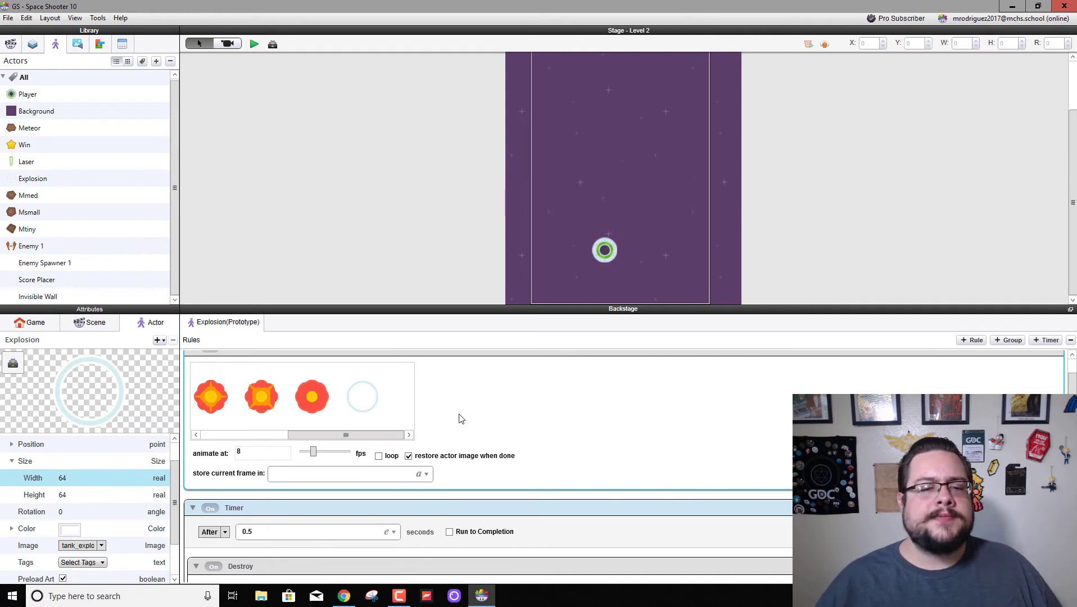
Step: Change the Timer's delay before destroying the Explosion from 0.5 to 2 seconds
scroll(461, 419, down, 1)
drag(374, 409, 241, 427)
scroll(478, 444, down, 2)
scroll(453, 449, up, 3)
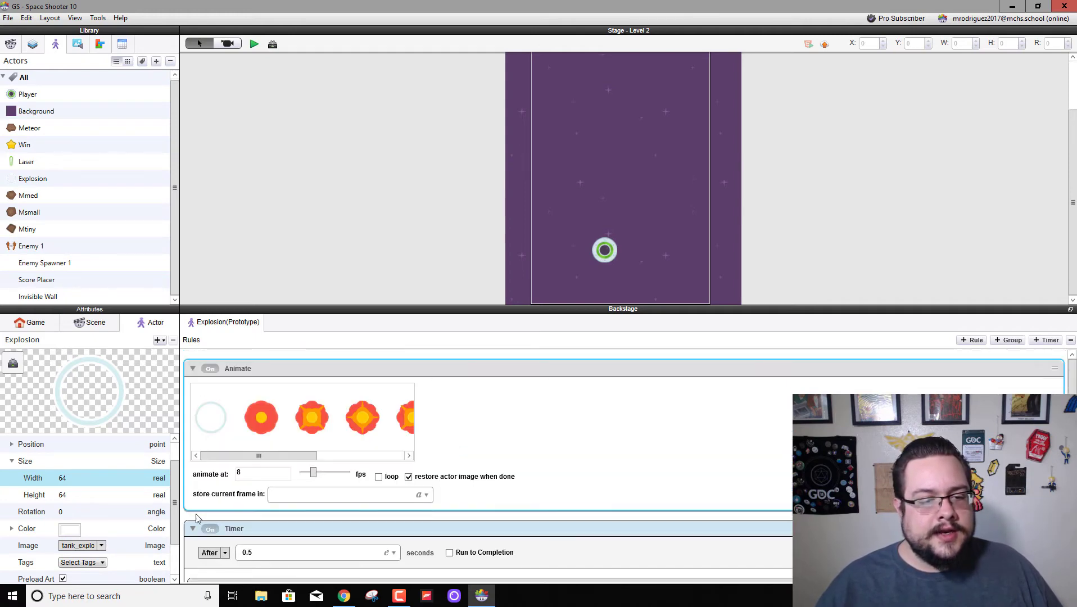
click(192, 368)
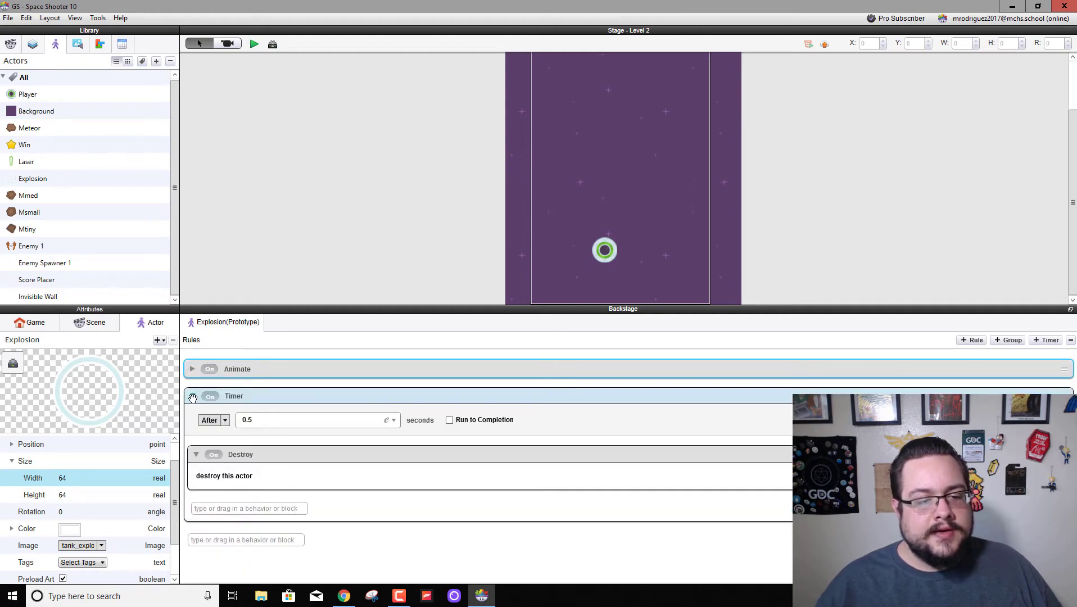
click(292, 420)
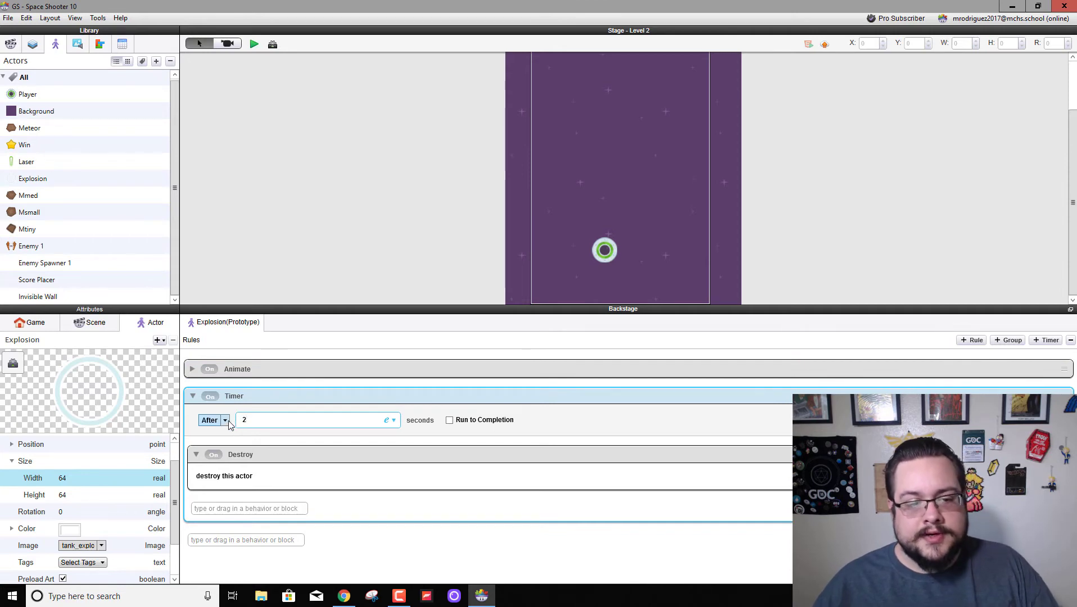
text(2)
click(194, 396)
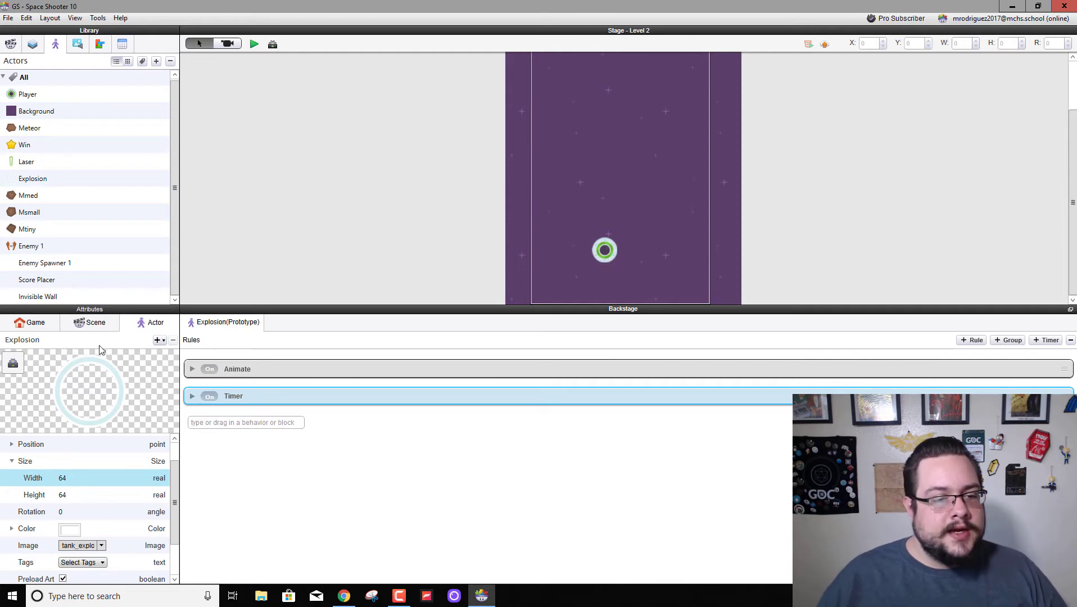
Step: Add a Rotate behavior so the Explosion spins counter-clockwise at speed 90
click(99, 45)
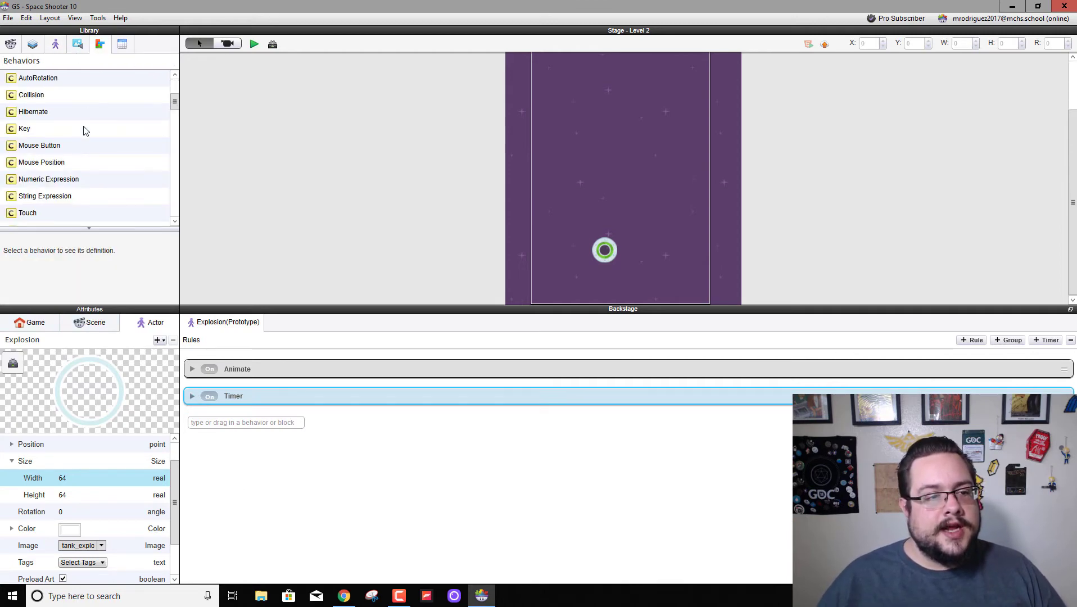
scroll(84, 130, down, 5)
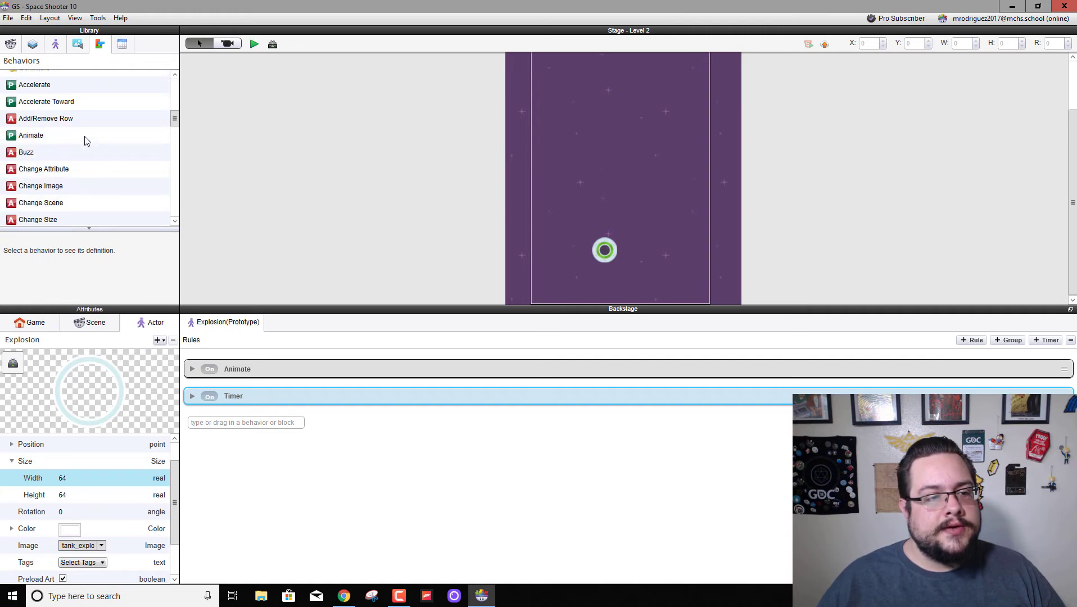
scroll(86, 141, down, 12)
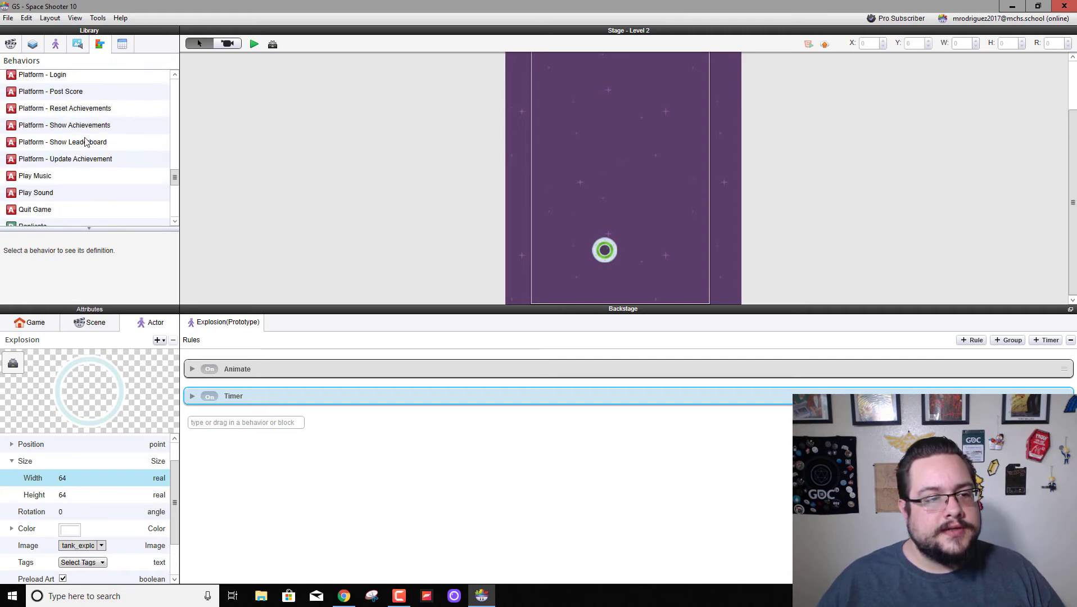
scroll(86, 140, down, 2)
drag(42, 175, 284, 483)
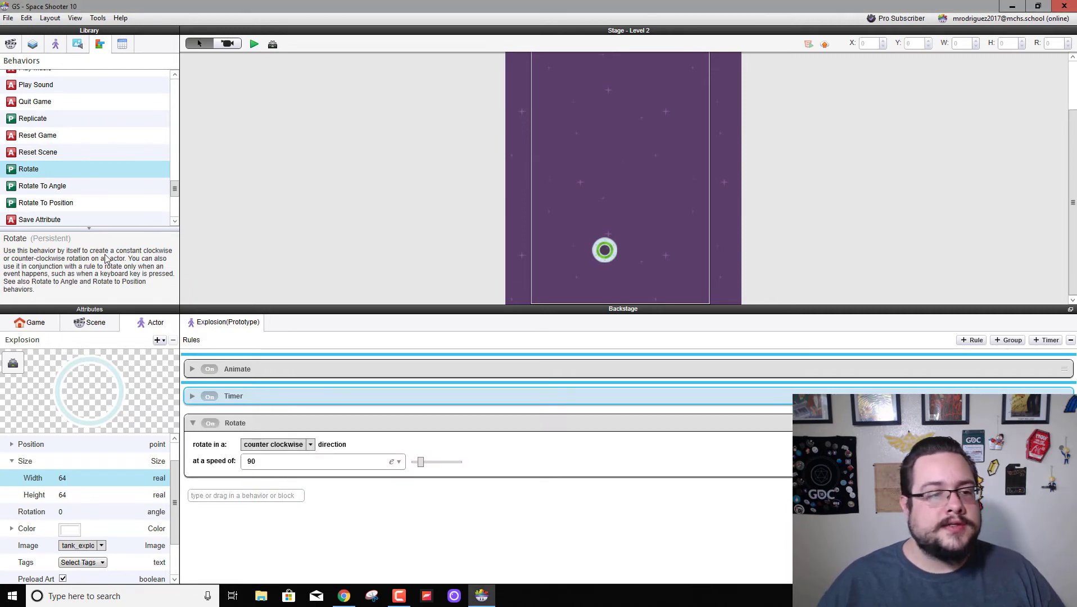
Step: Add a Change Size behavior below Rotate with a scale factor of -1
scroll(120, 130, up, 8)
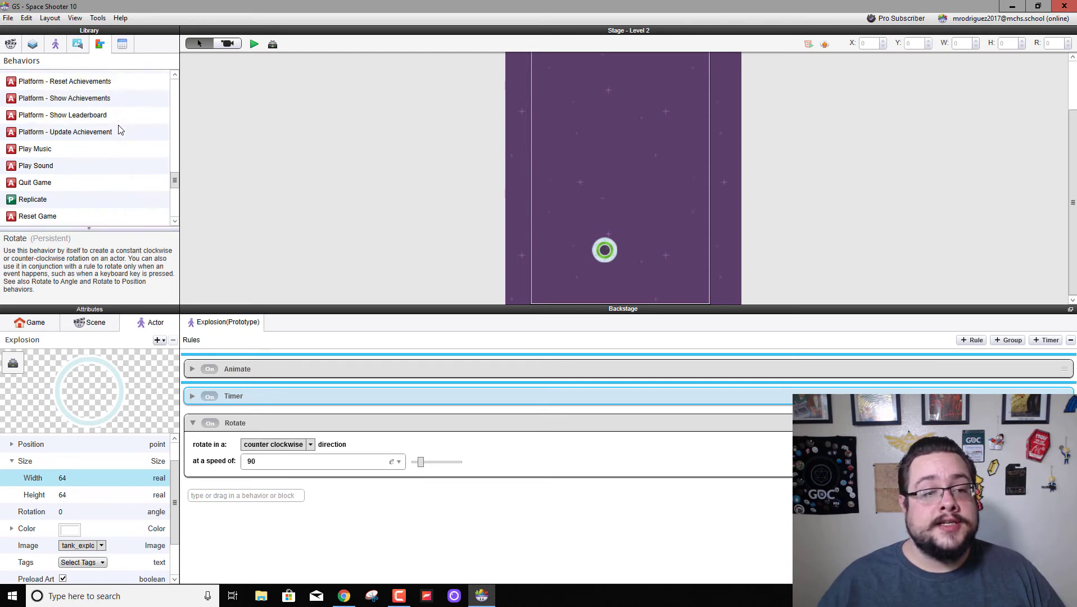
scroll(122, 130, up, 4)
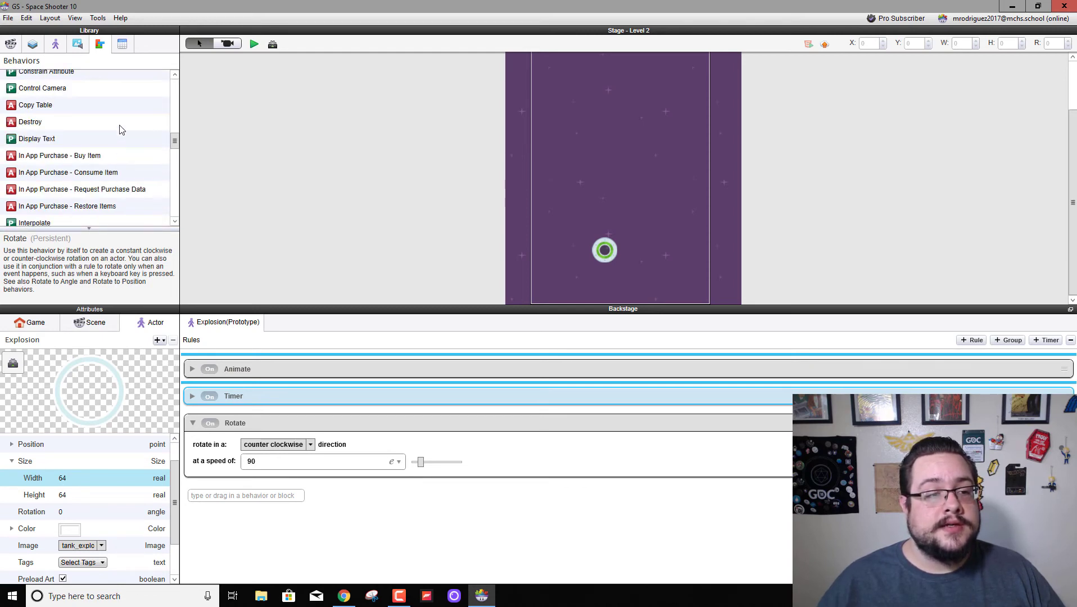
drag(38, 111, 315, 498)
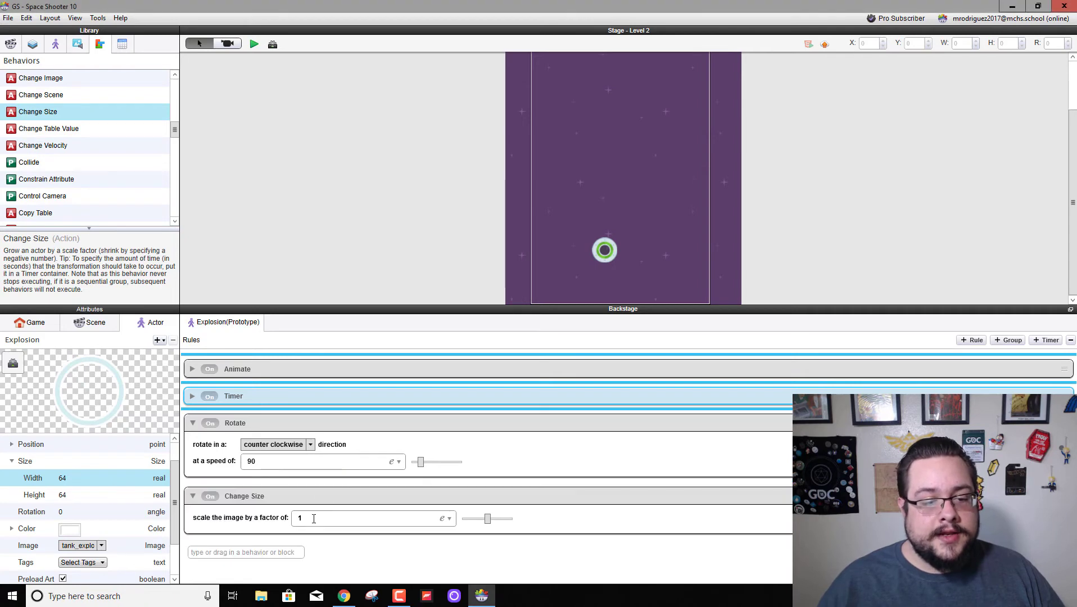
click(313, 517)
double_click(296, 523)
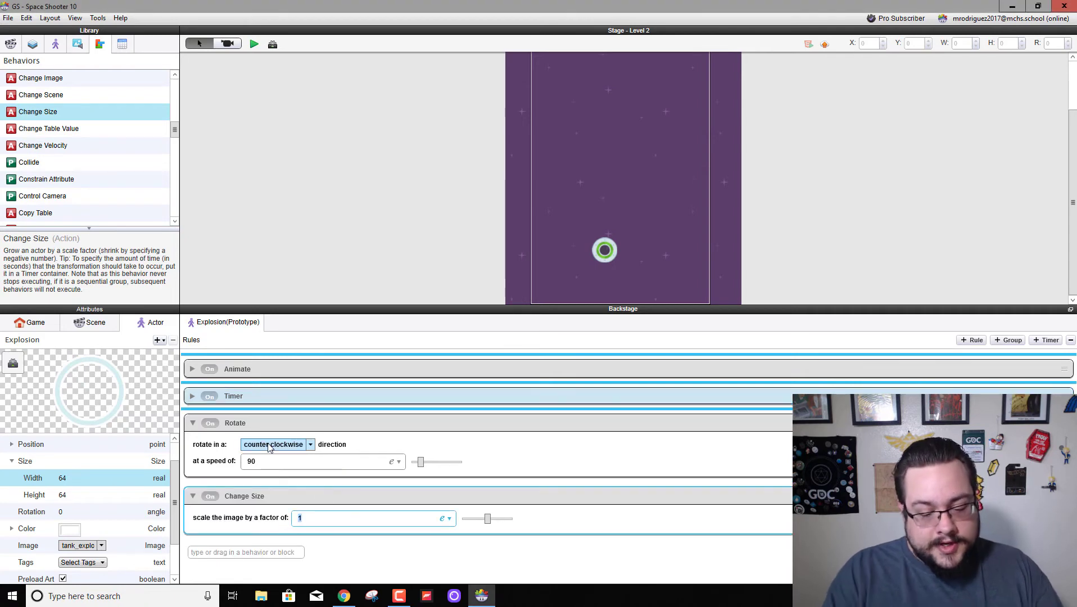
text(-1)
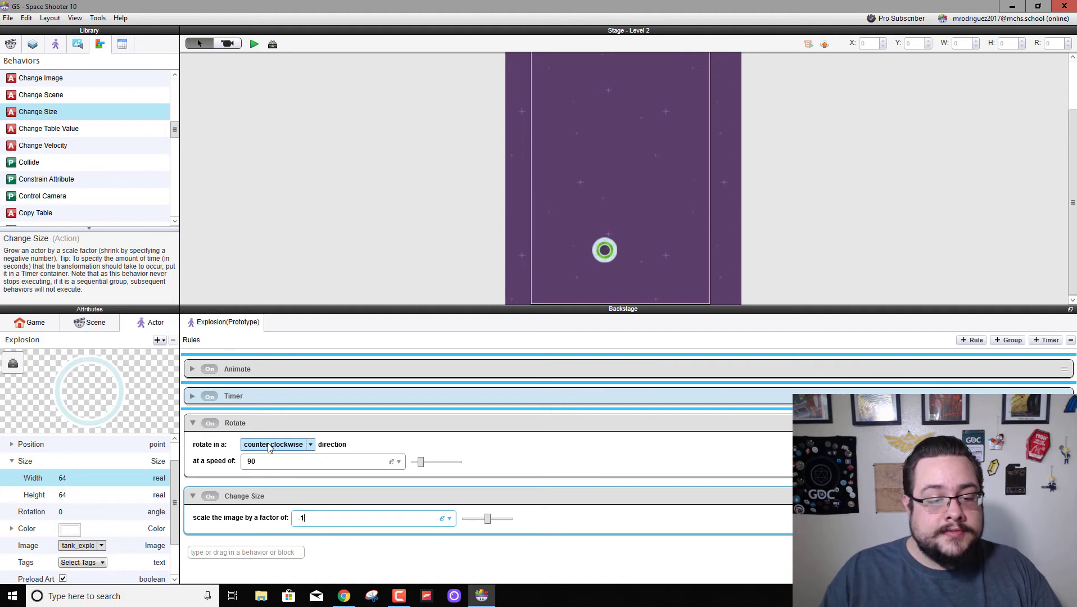
click(353, 555)
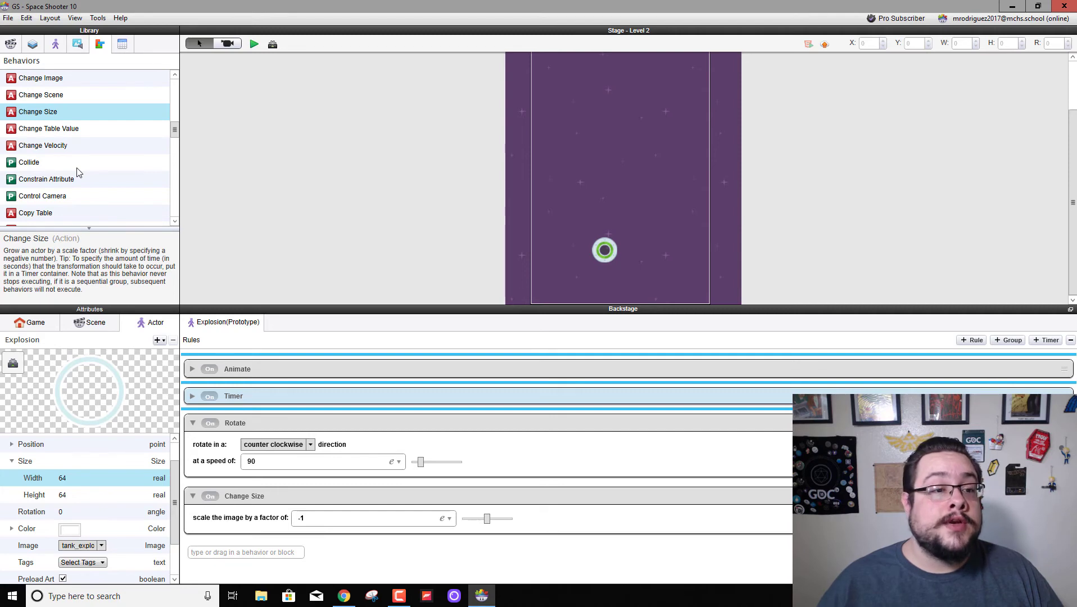
scroll(77, 173, down, 6)
click(45, 170)
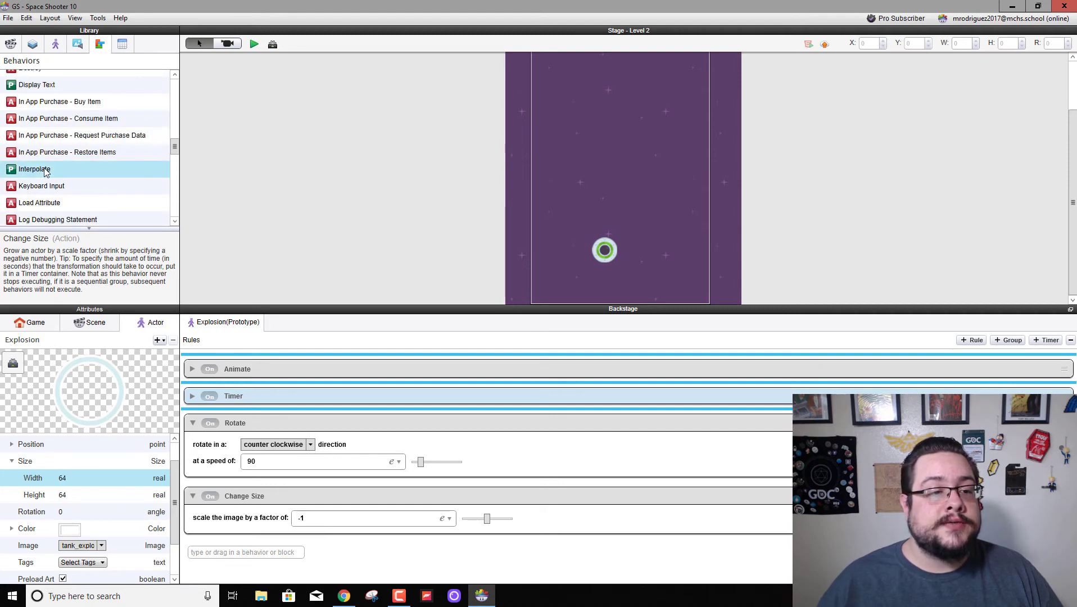
Step: Add an Interpolate behavior that takes self.color.alpha linearly to 0 over 2 seconds
drag(45, 171, 365, 558)
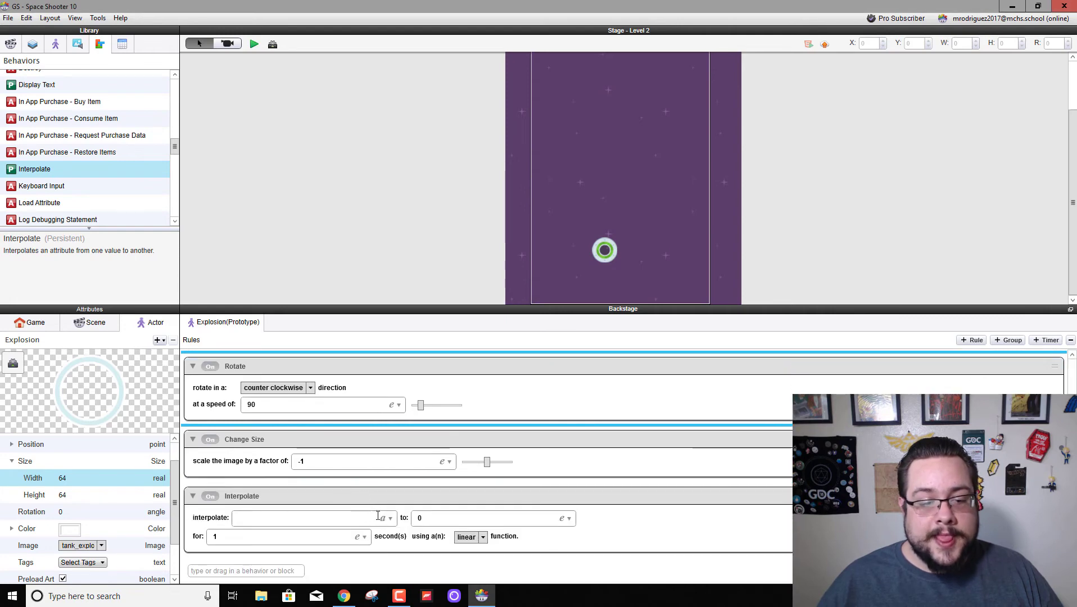
click(388, 520)
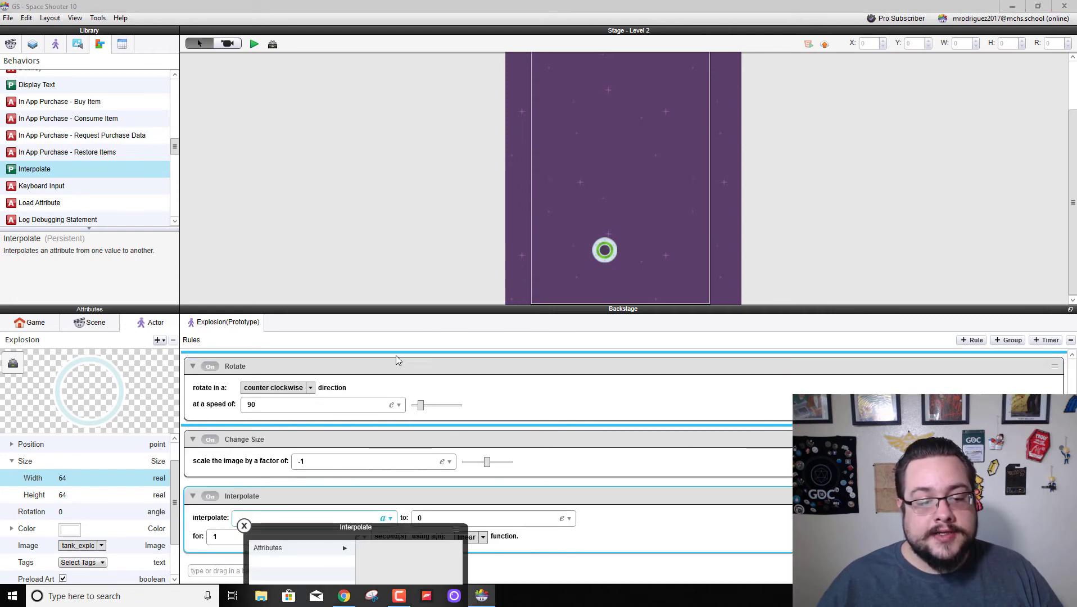
drag(338, 530, 410, 260)
click(374, 281)
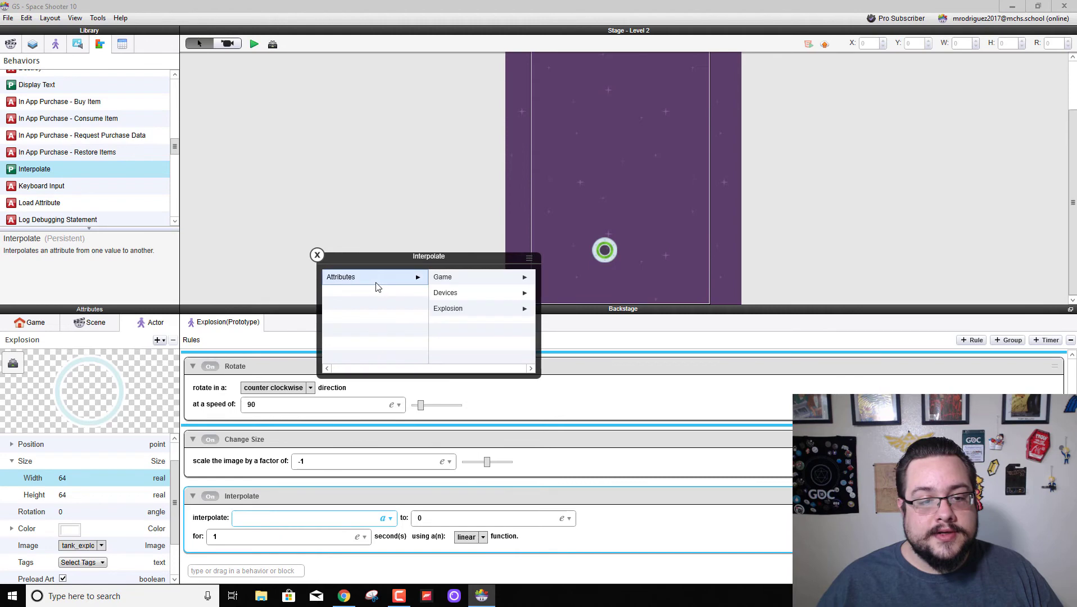
click(460, 308)
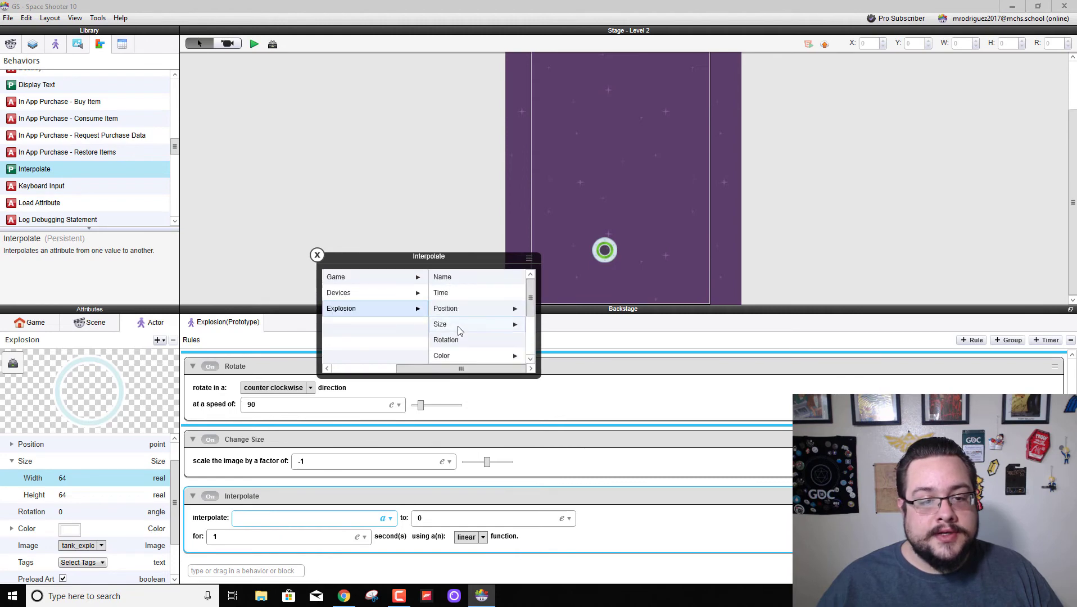
click(454, 356)
click(449, 326)
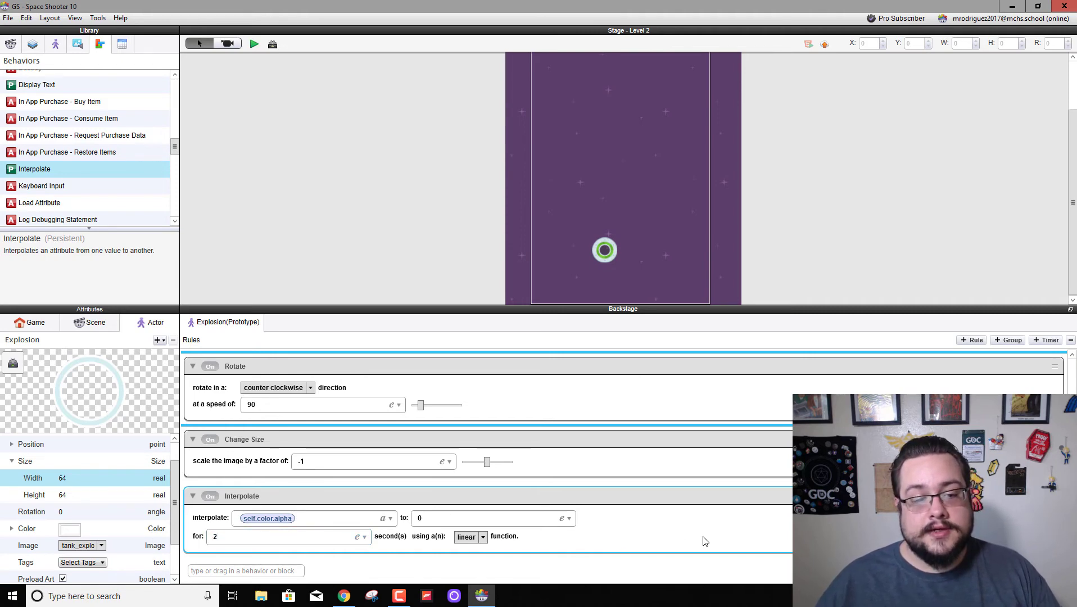
Step: Place a 64×64 Explosion in the upper middle of the stage and preview it shrinking and fading
click(57, 44)
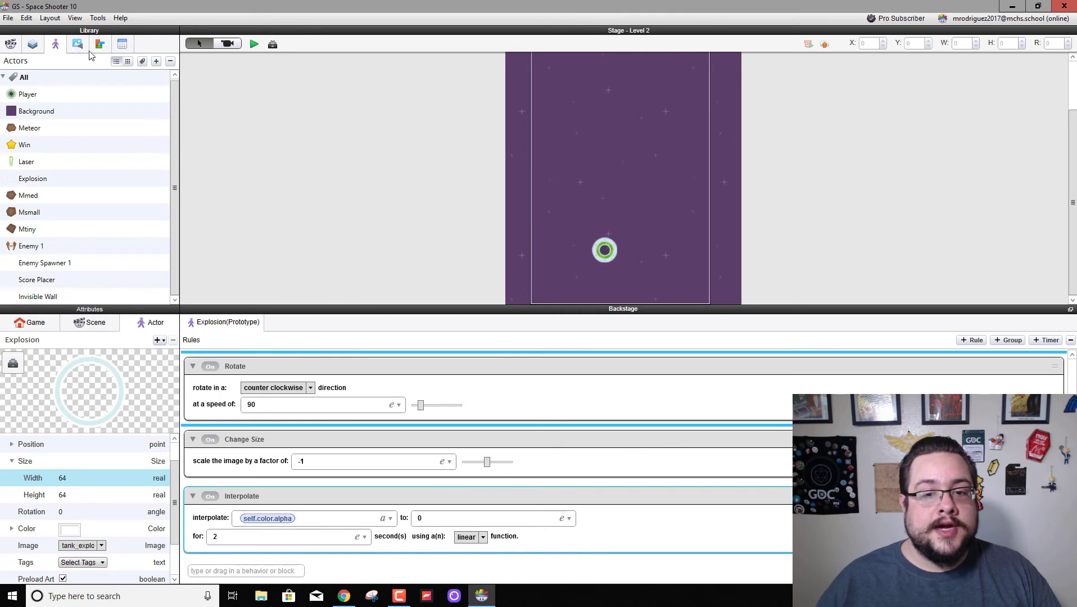
click(78, 49)
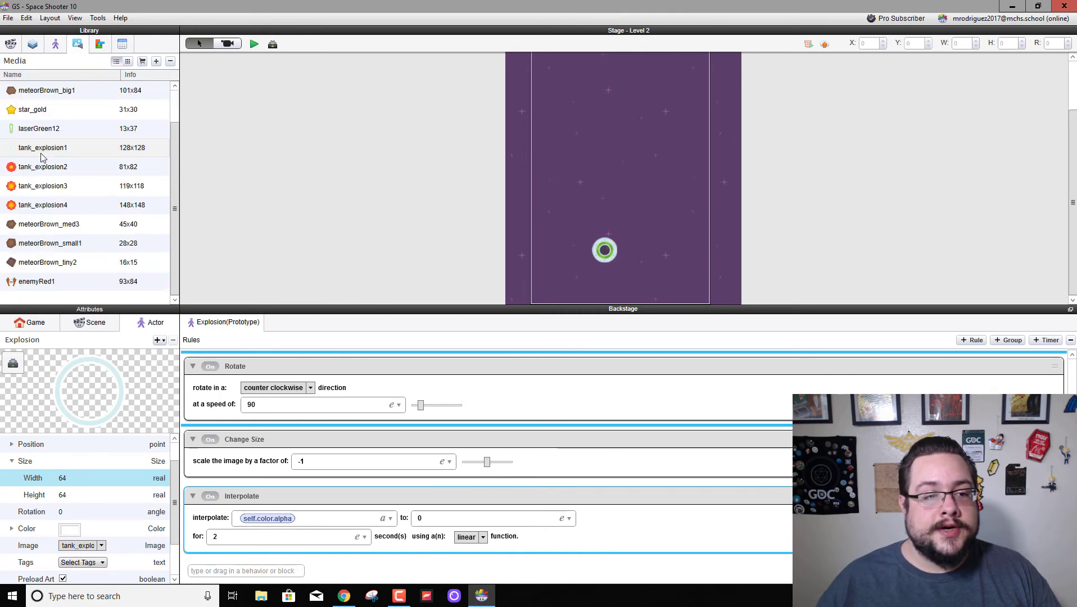
click(56, 44)
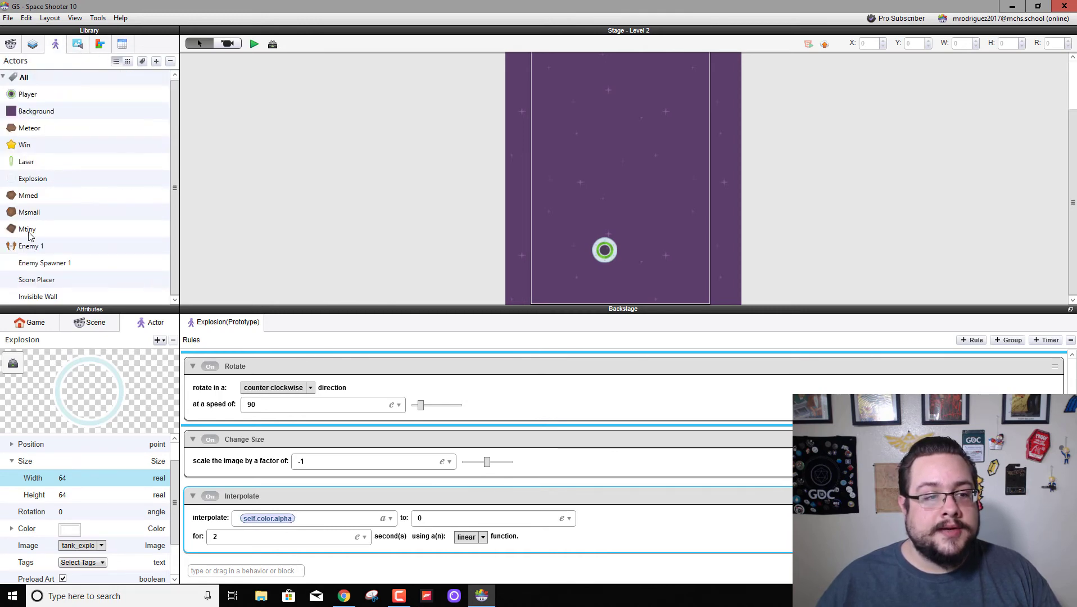
drag(38, 180, 589, 183)
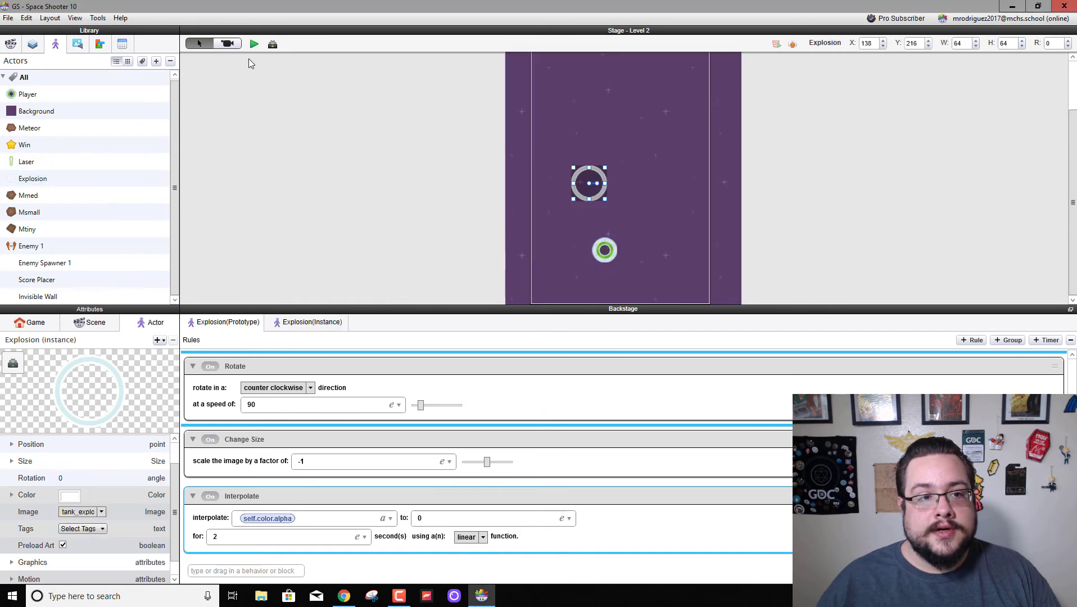
click(253, 45)
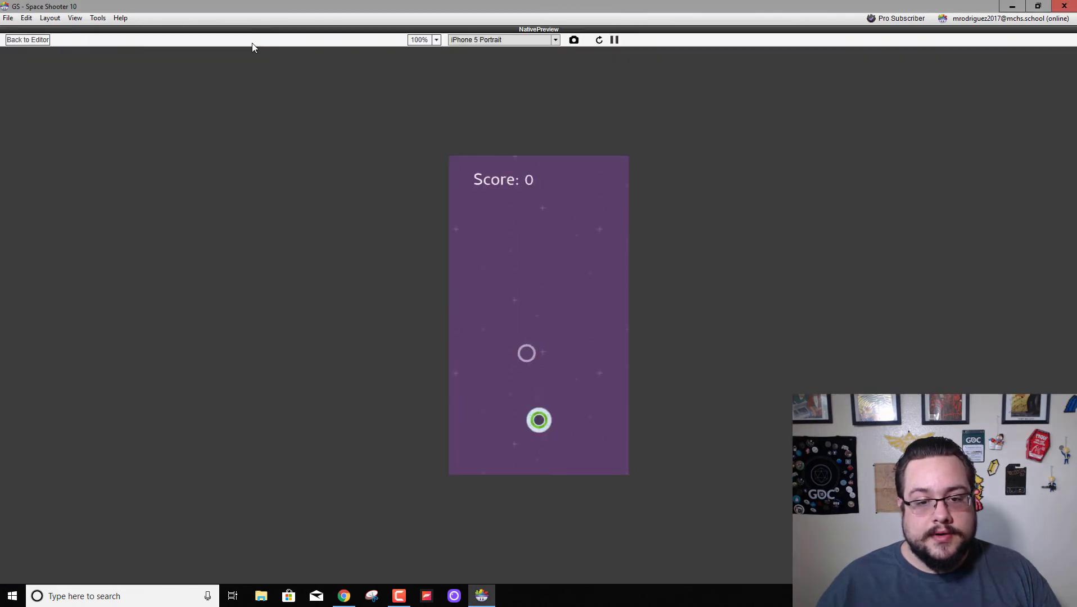
click(28, 39)
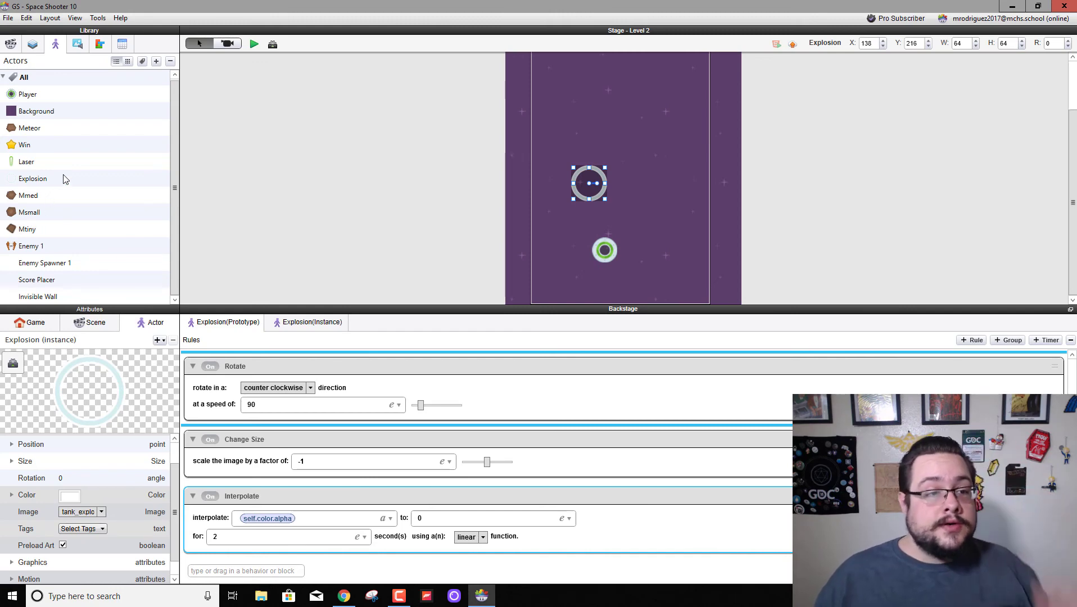
Step: Open Enemy 1's rules and expand the actions of the Check for HP rule
click(47, 248)
scroll(498, 477, down, 3)
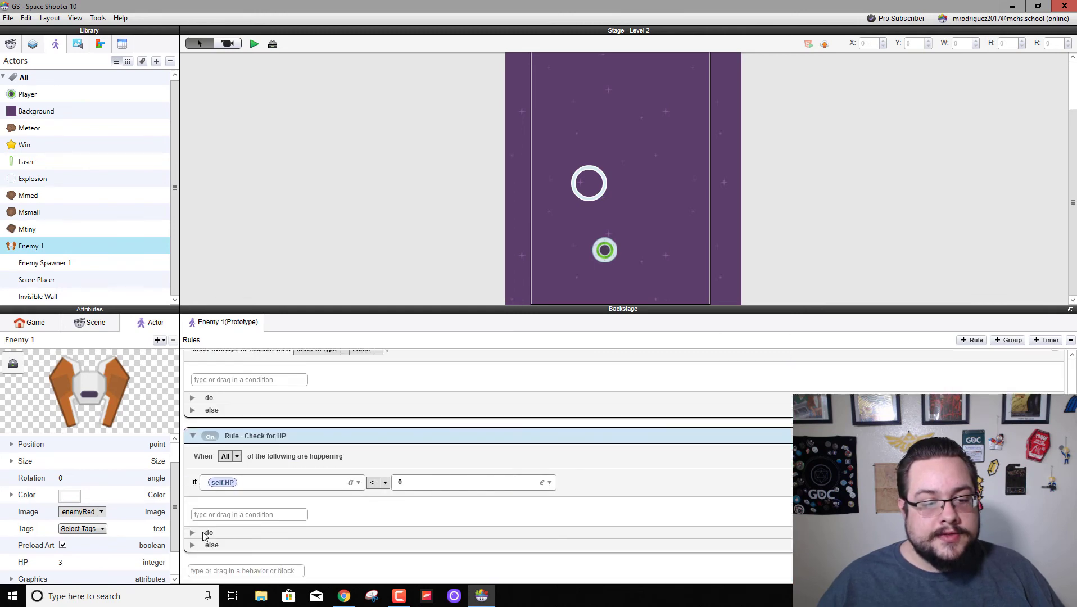
click(192, 533)
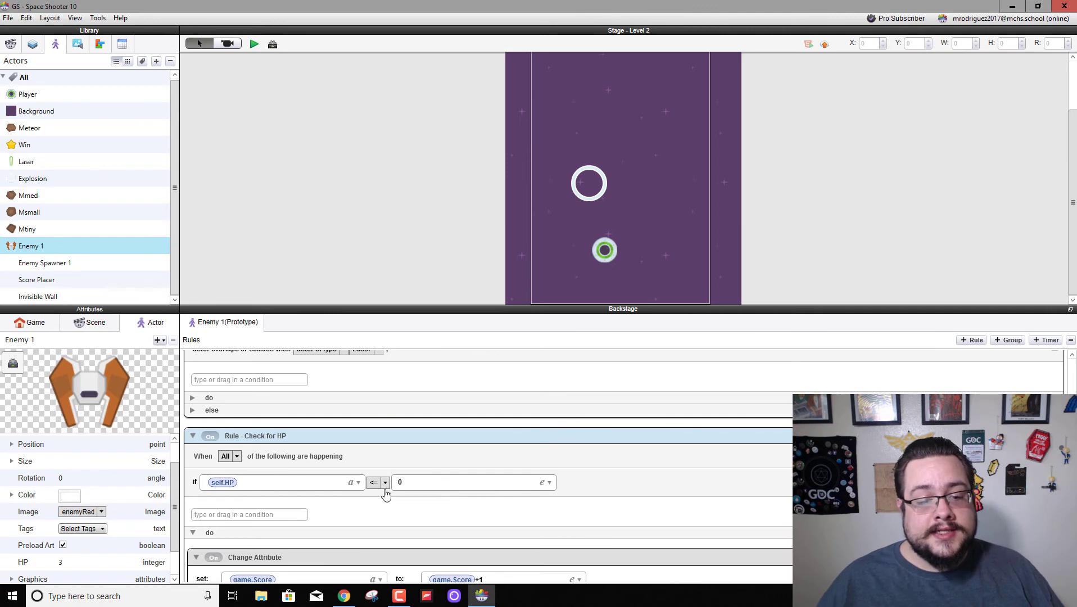
scroll(388, 494, down, 3)
scroll(393, 495, down, 1)
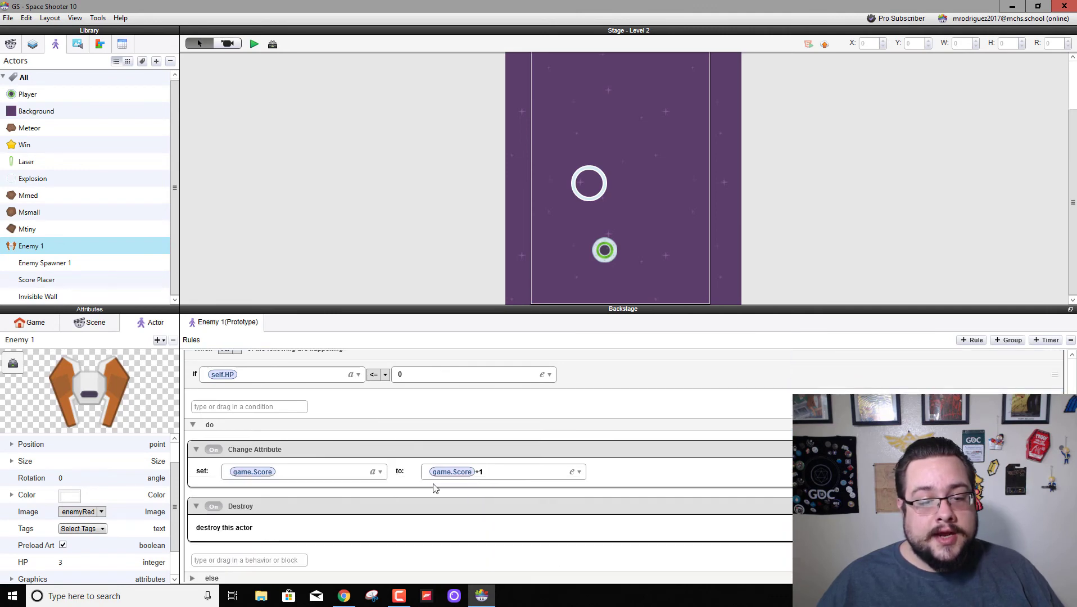
scroll(458, 490, down, 1)
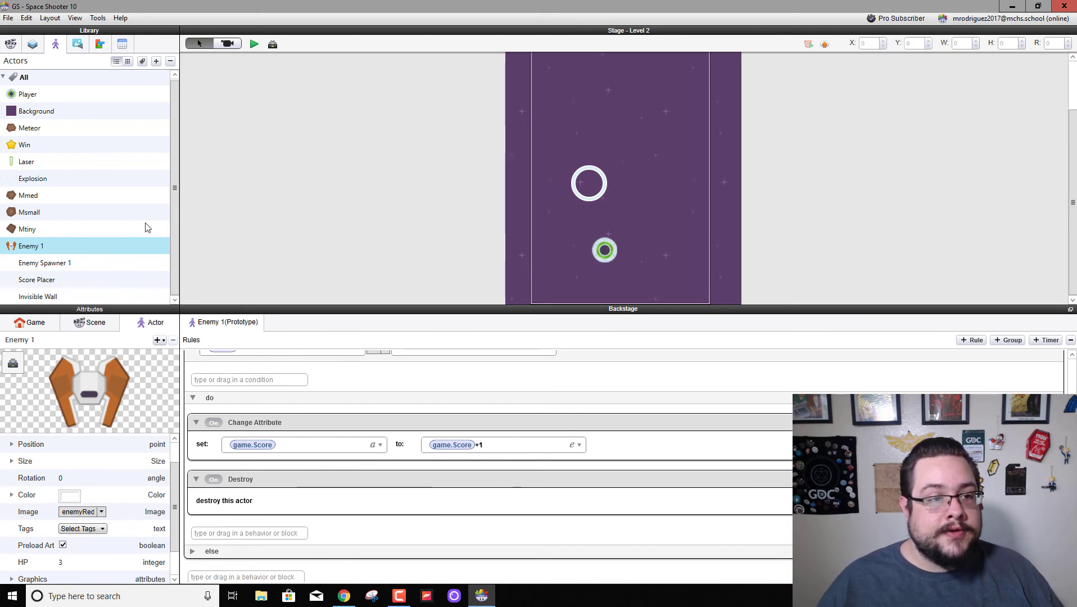
Step: Add a Spawn Actor behavior above Destroy that spawns an Explosion in front of the enemy
click(78, 44)
click(100, 44)
scroll(72, 193, down, 4)
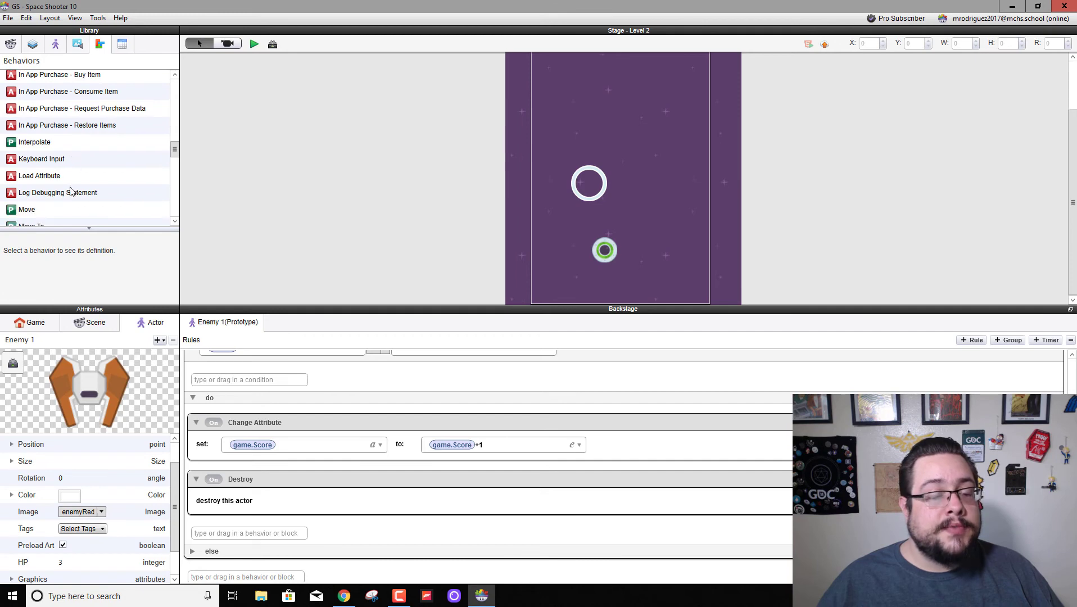
scroll(72, 193, down, 5)
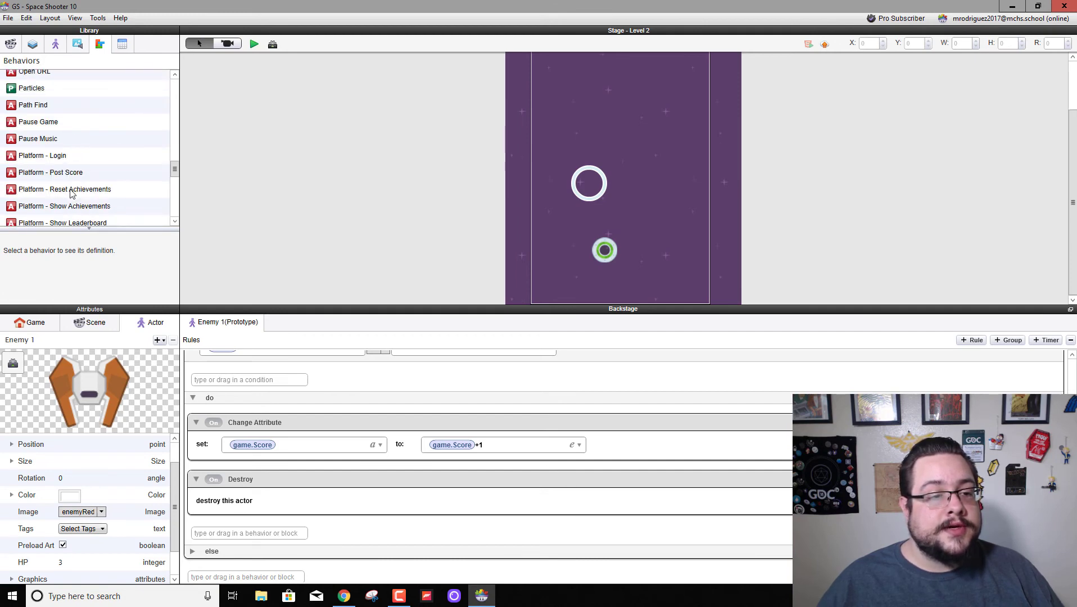
scroll(71, 193, down, 5)
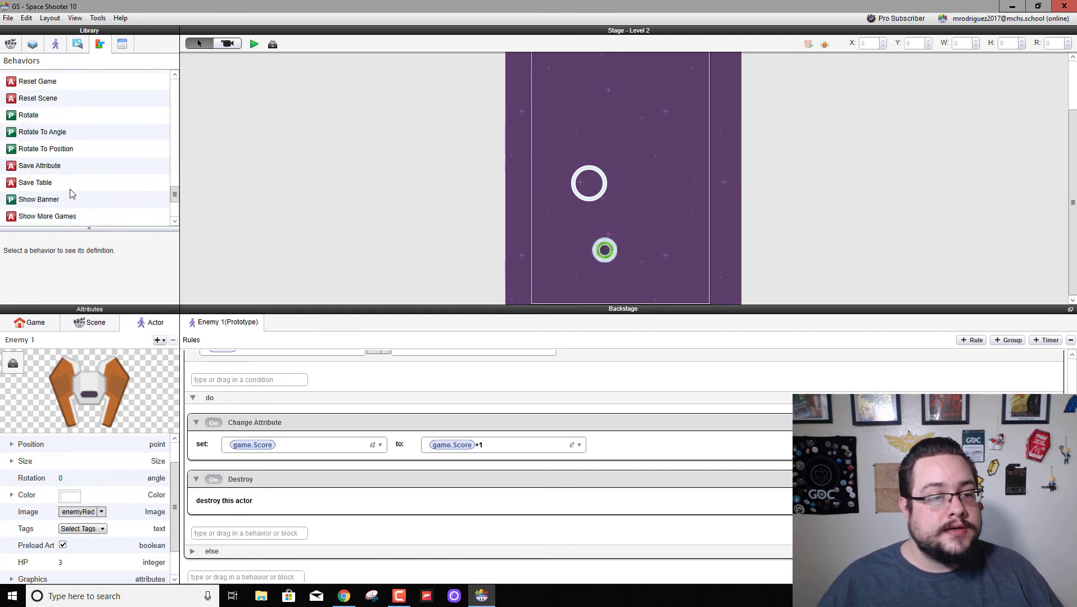
drag(49, 179, 317, 466)
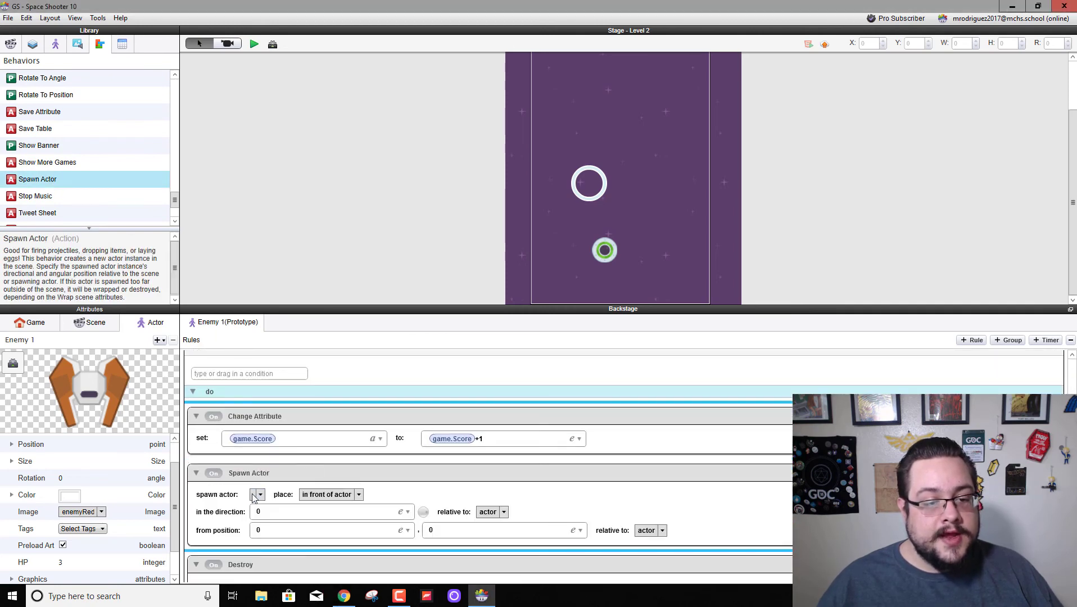
click(254, 495)
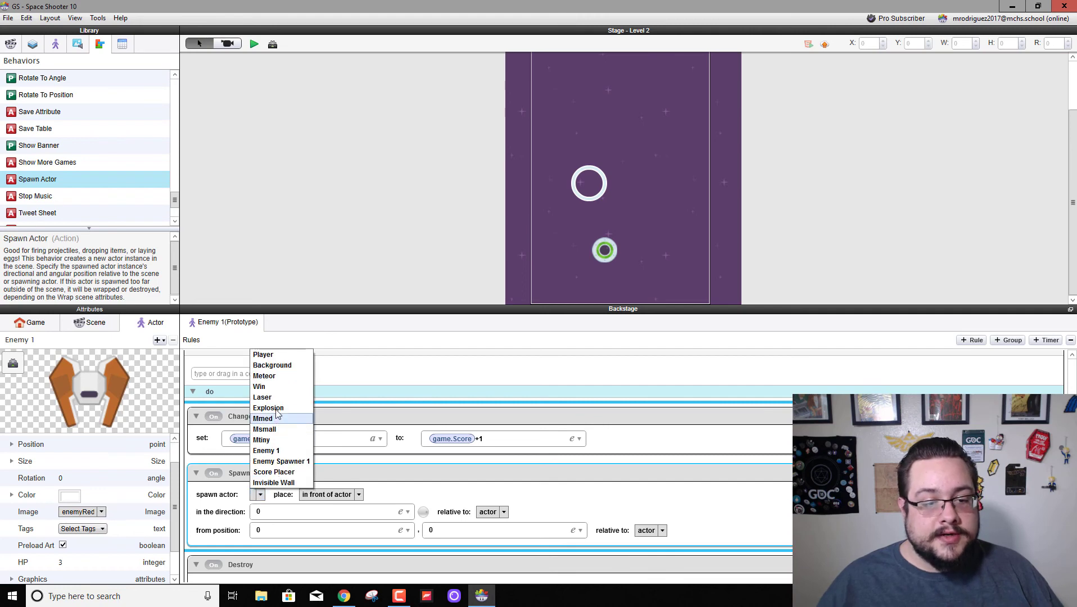
click(276, 409)
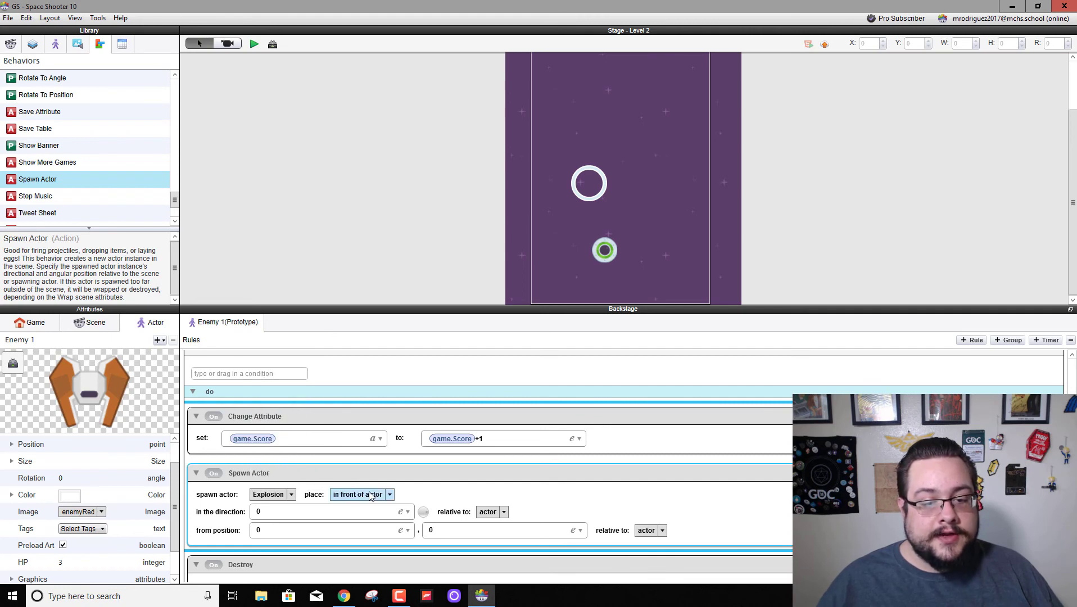
Step: Play Level 2, steering the ship left and right to shoot enemies until the score reaches 5
click(256, 44)
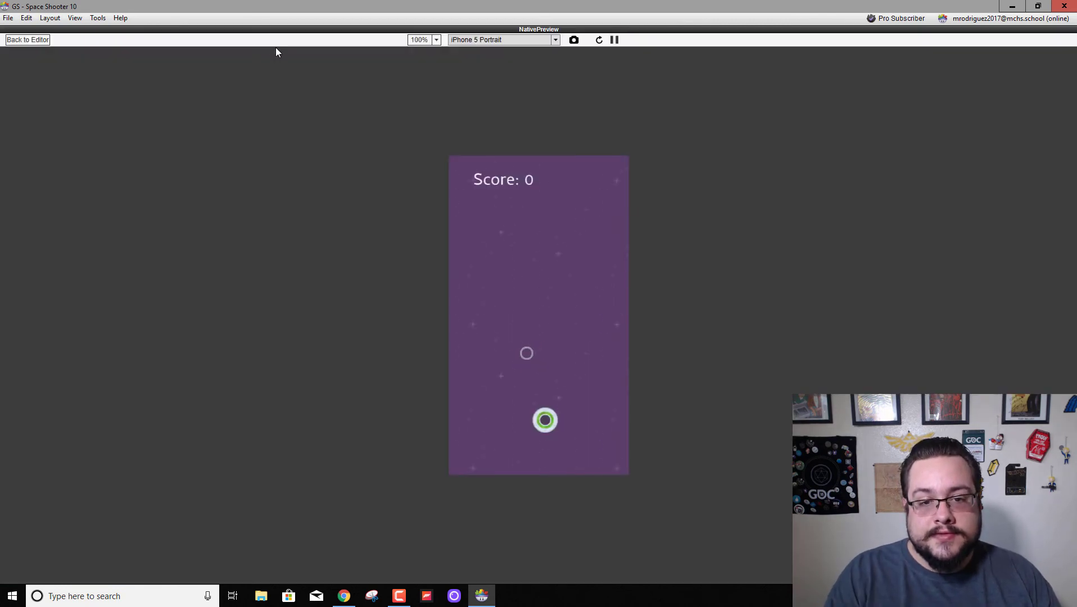
key(Right)
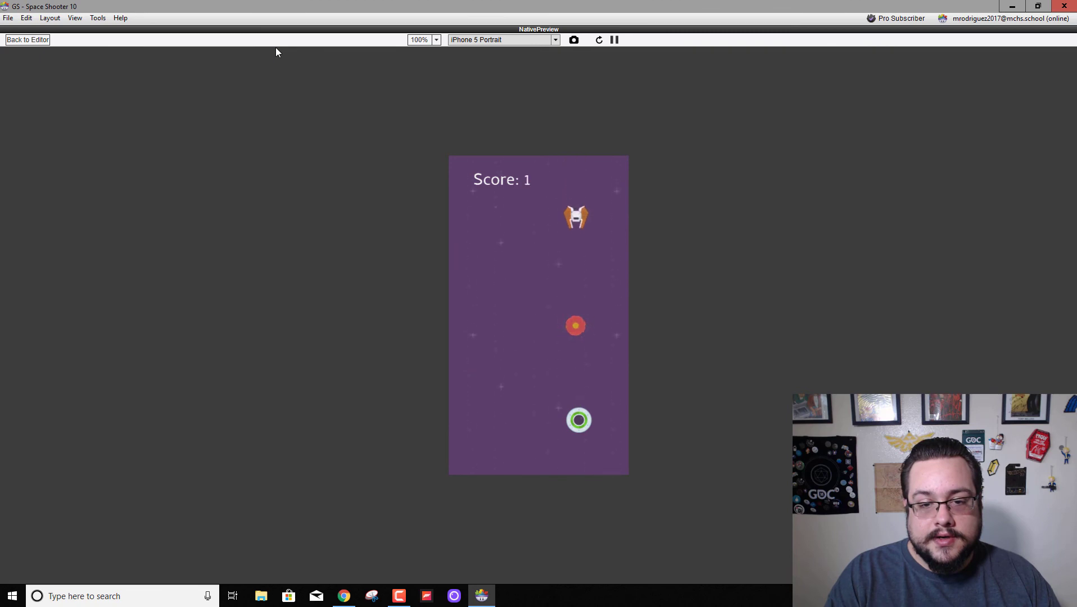
key(Left)
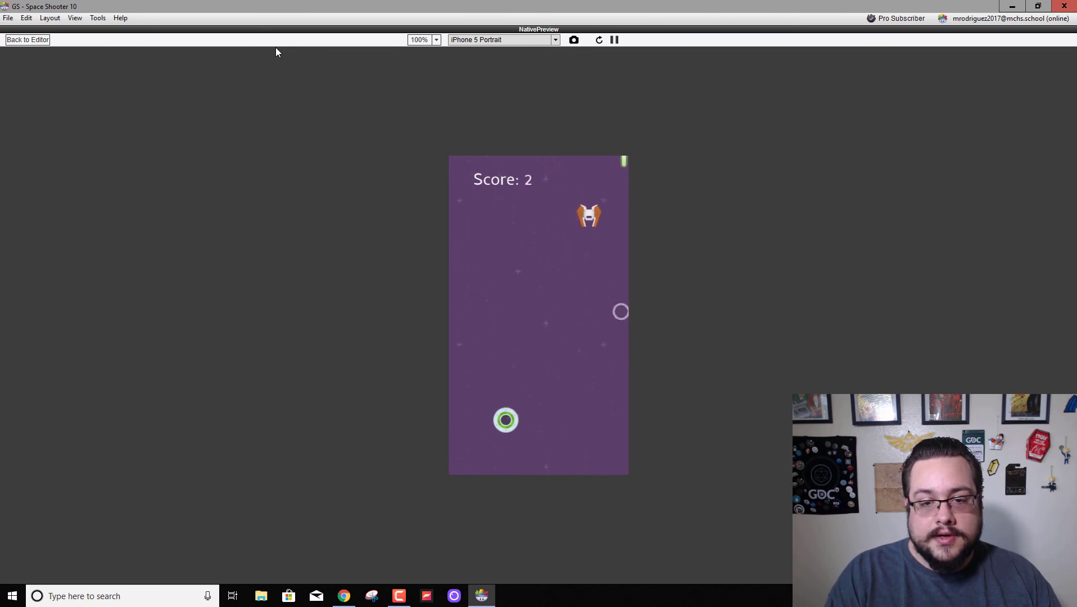
key(Right)
key(Left)
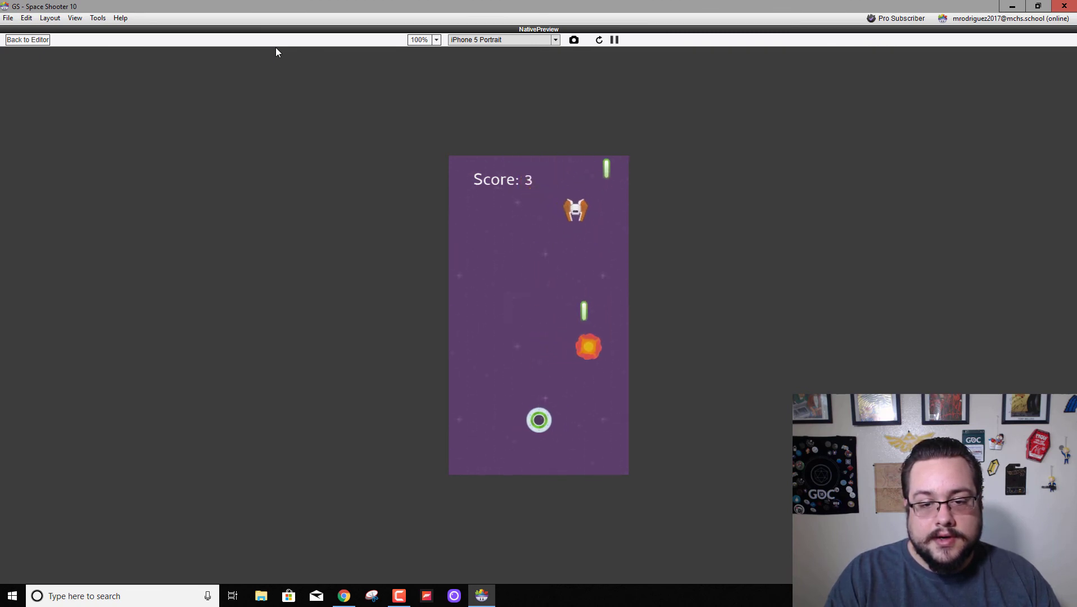
key(Left)
key(Right)
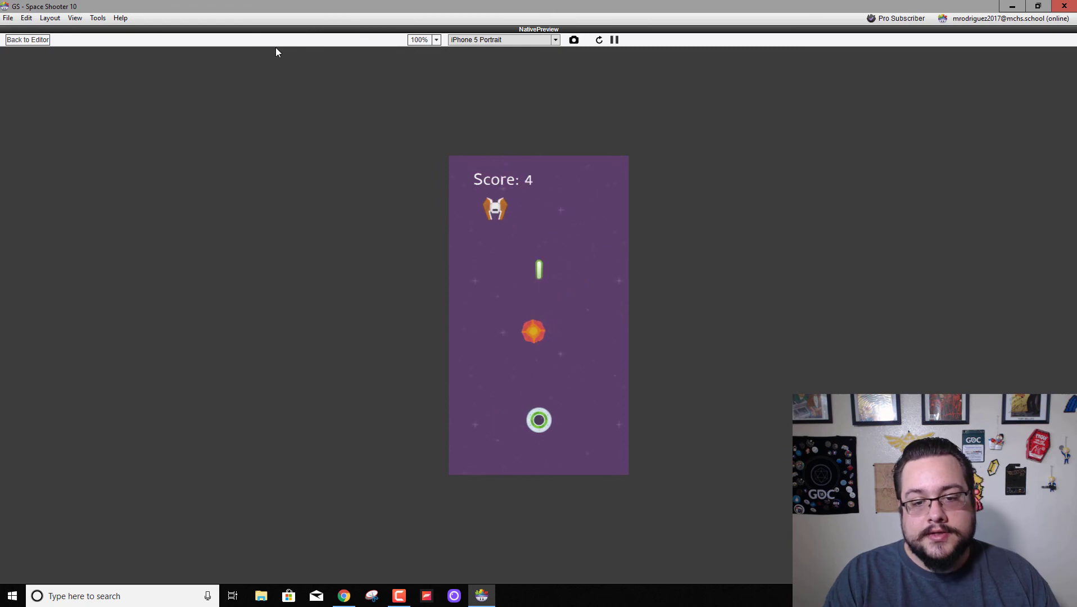
key(Left)
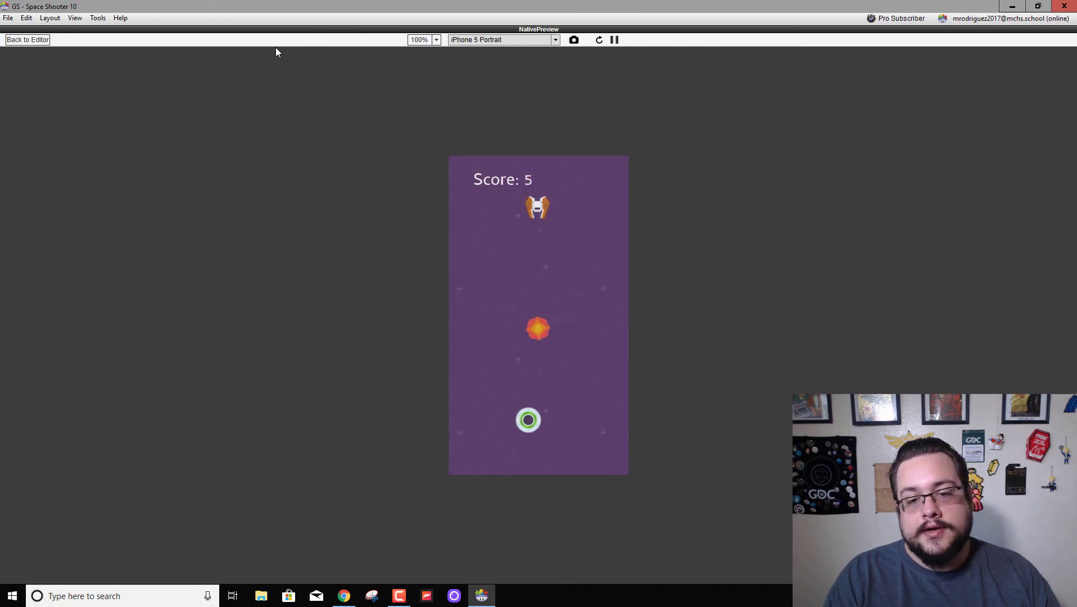
Step: Return to the editor, delete the leftover test Explosion instance, and save with File > Save
click(34, 39)
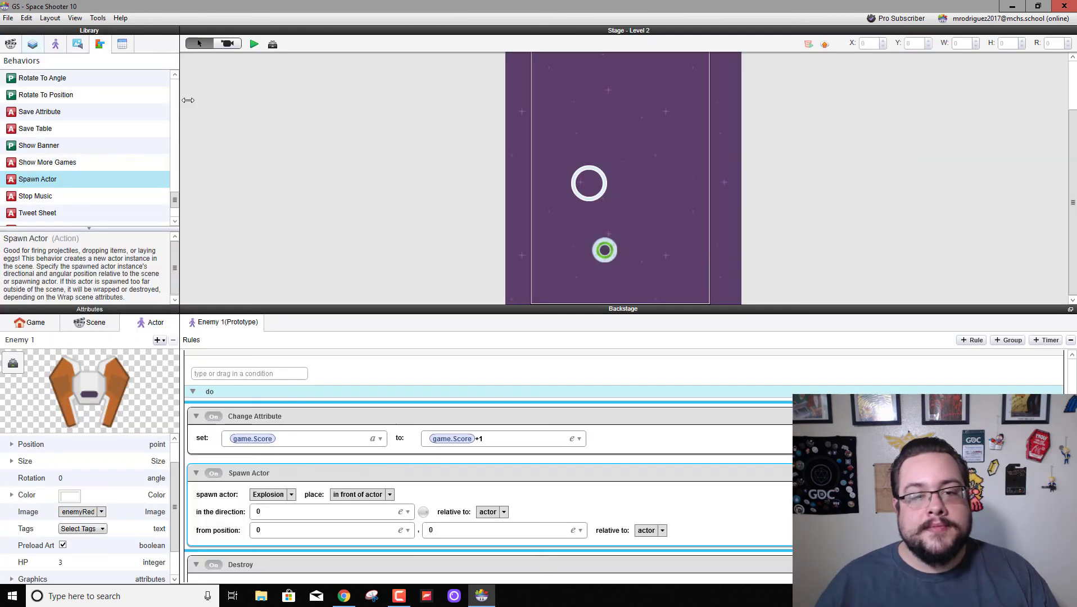
click(578, 189)
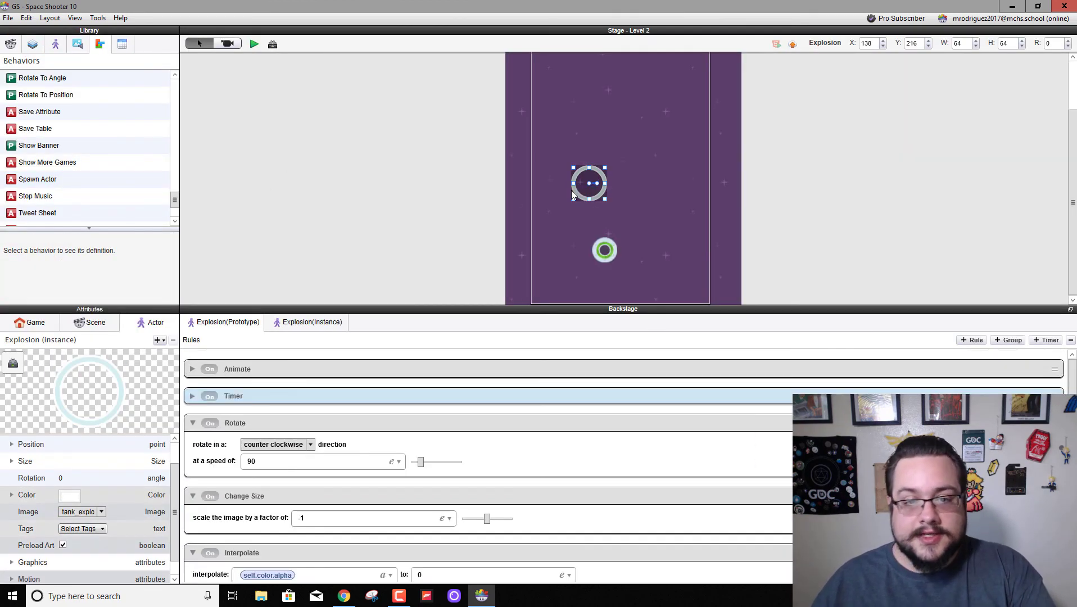
key(Delete)
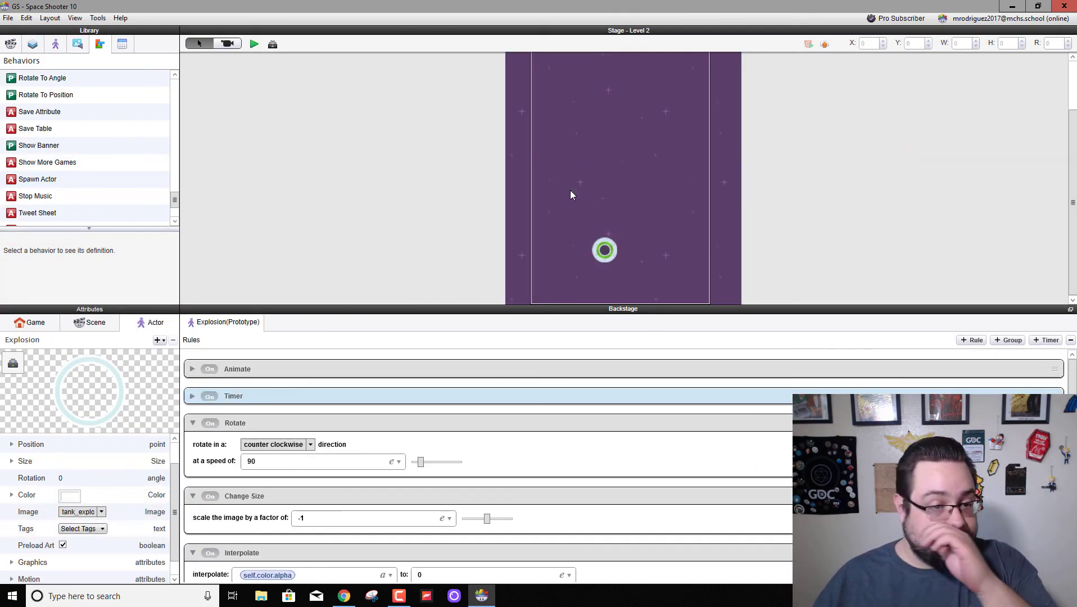
click(9, 17)
click(25, 96)
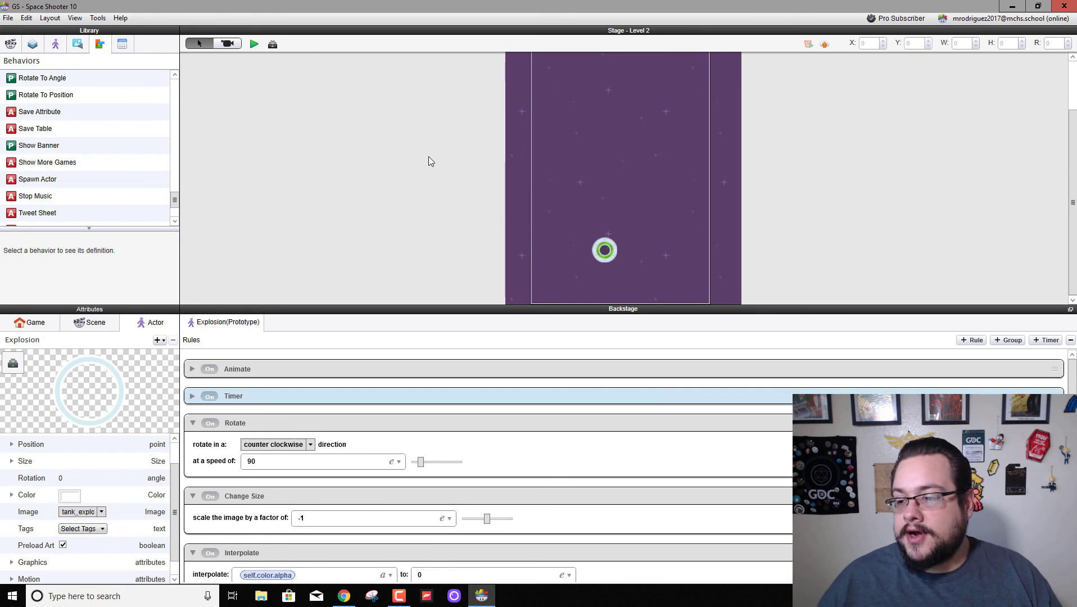